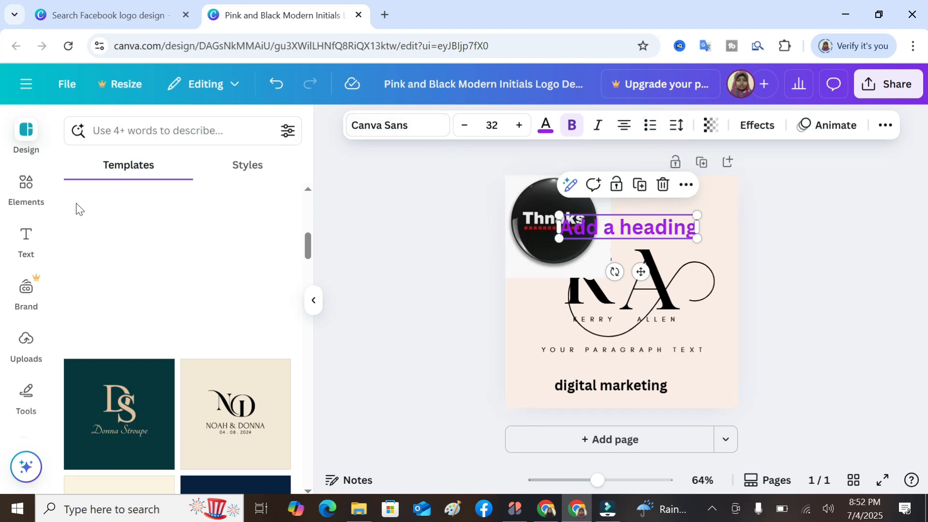
- Nudge the purple "Add a heading" text slightly to the right and return to the Facebook logo design template results
mouse_move(634, 236)
left_mouse_down()
mouse_move(669, 226)
mouse_move(651, 207)
mouse_move(642, 255)
mouse_move(630, 264)
mouse_move(644, 230)
left_mouse_up()
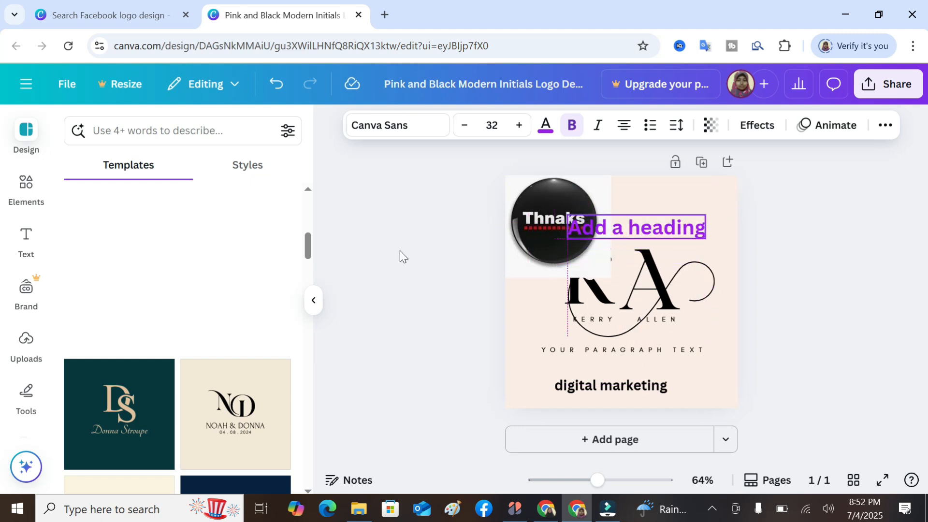
scroll(27, 372, "down", 3)
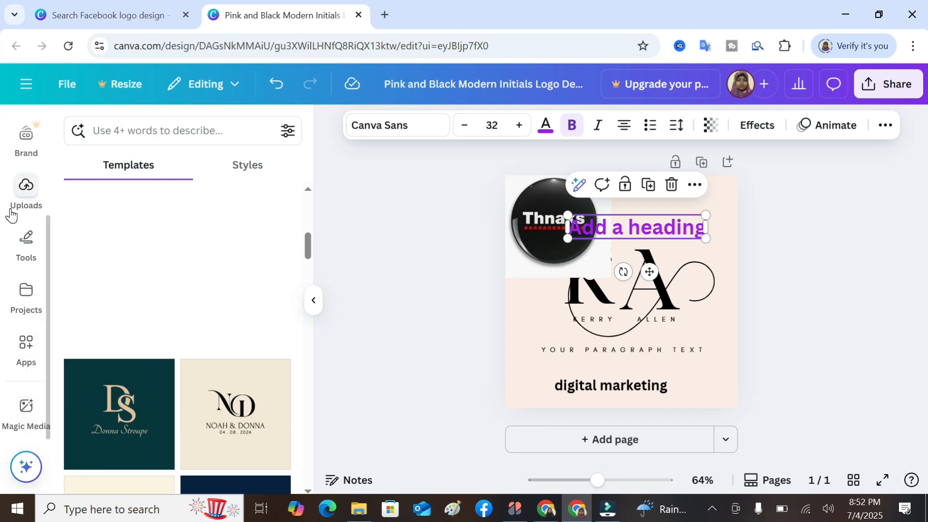
scroll(9, 215, "up", 3)
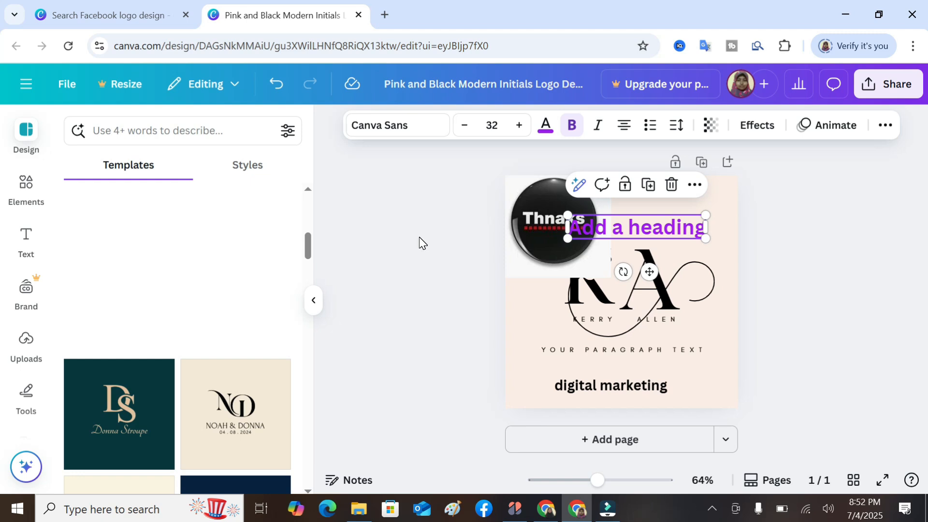
left_click(100, 14)
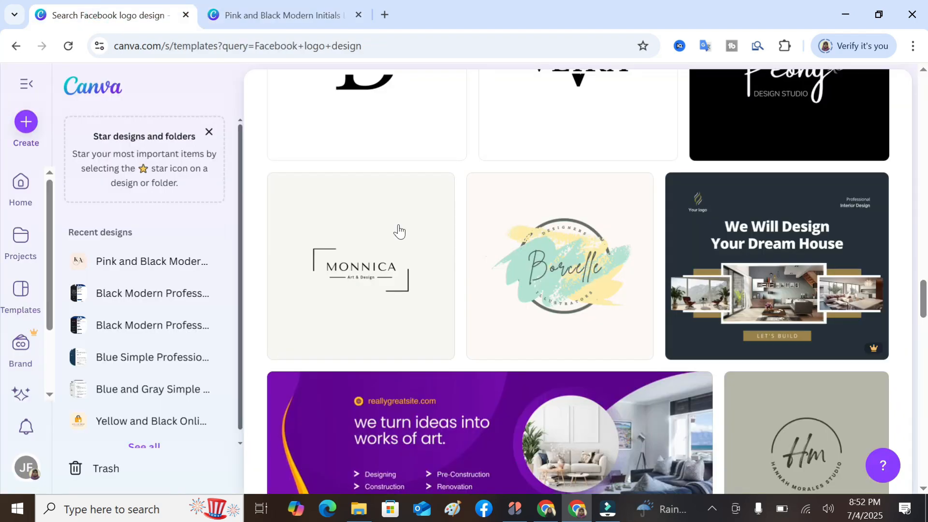
scroll(399, 232, "up", 10)
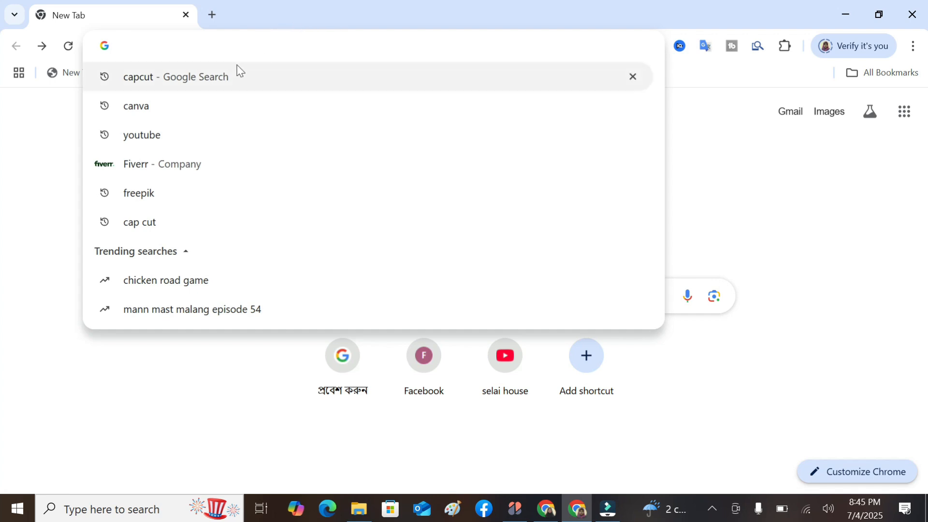
- Search the web for "Canva" and open the official Canva website from the results
left_click(229, 51)
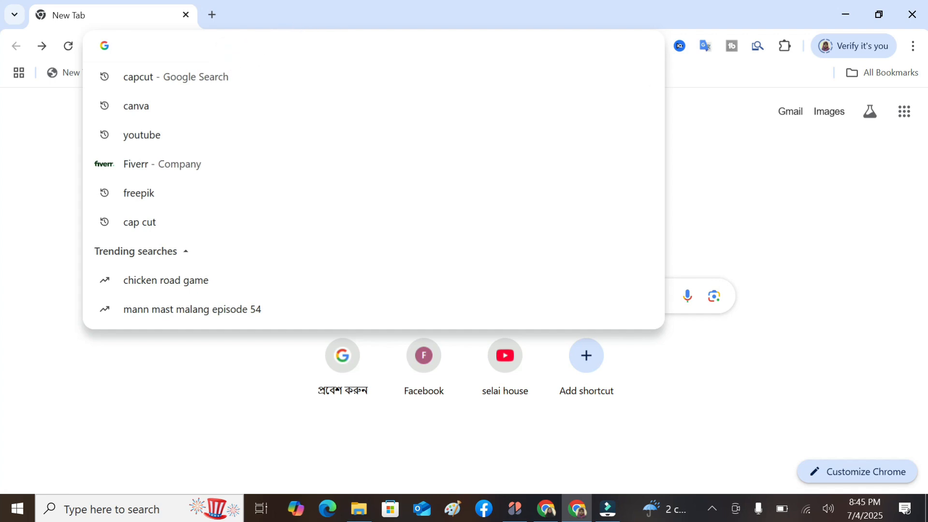
type("Canva")
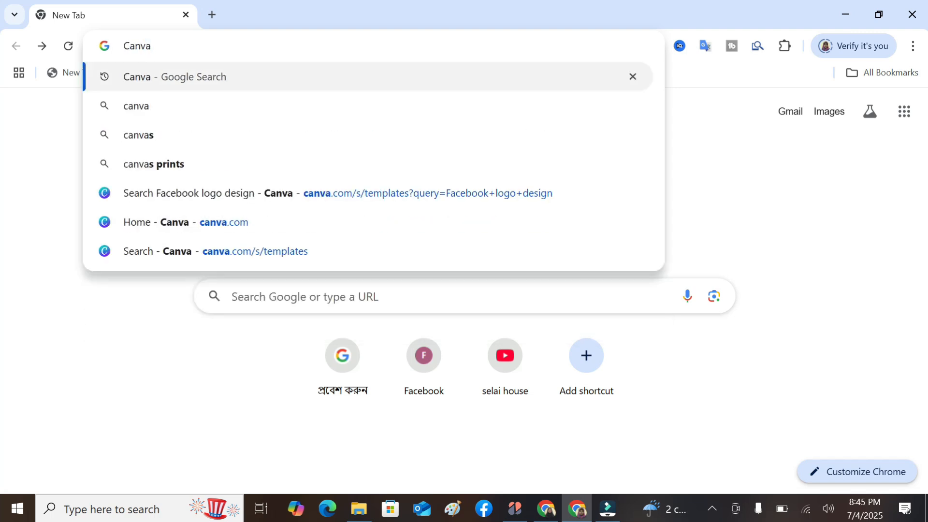
key("Return")
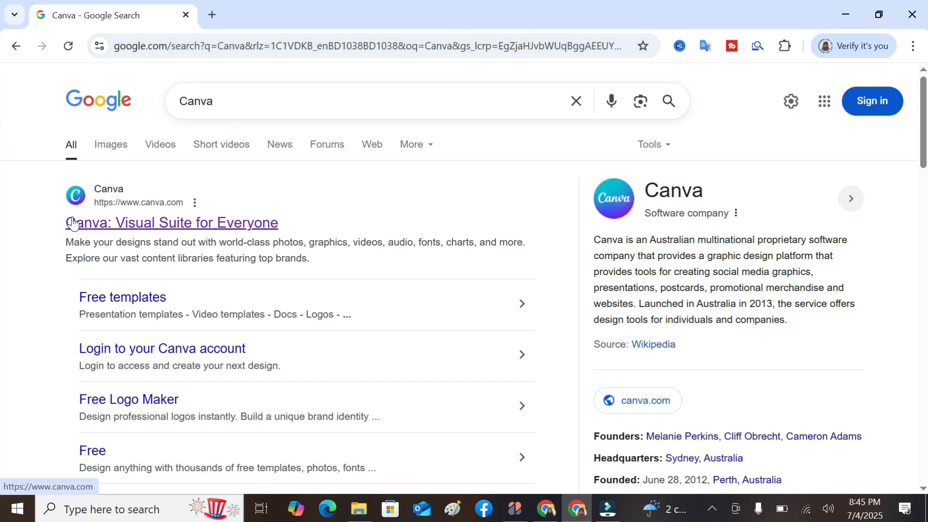
left_click(96, 221)
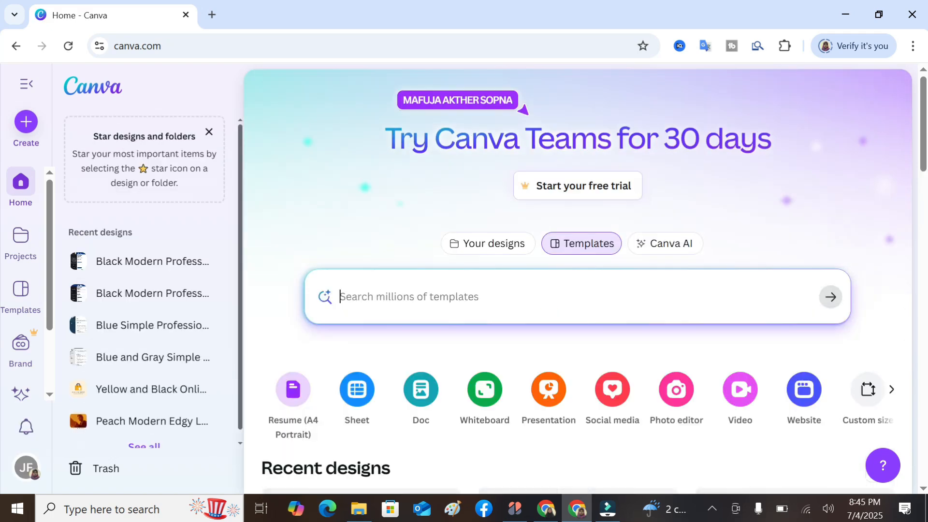
- Search the template library for "Facebook logo design"
scroll(621, 290, "down", 2)
scroll(621, 290, "up", 2)
scroll(514, 340, "down", 3)
scroll(512, 328, "up", 3)
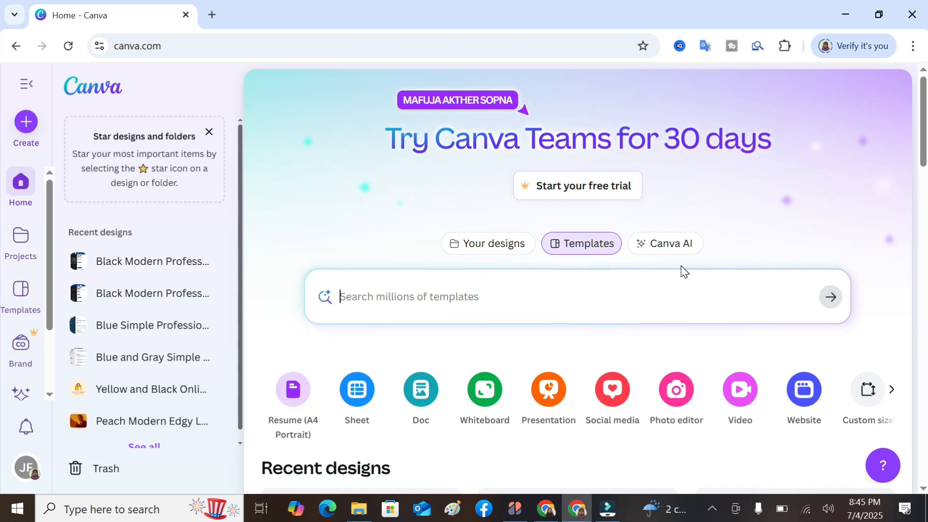
scroll(457, 280, "down", 1)
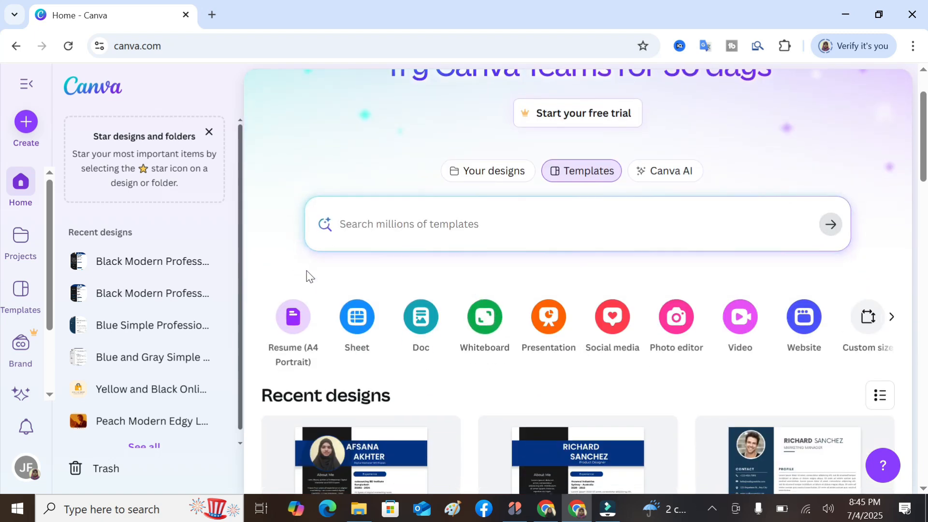
key("Return")
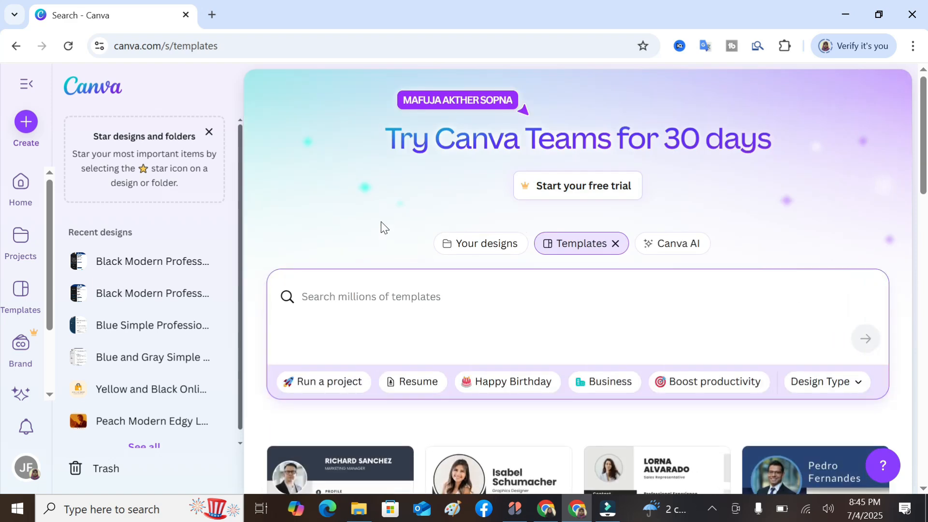
type("Facebook")
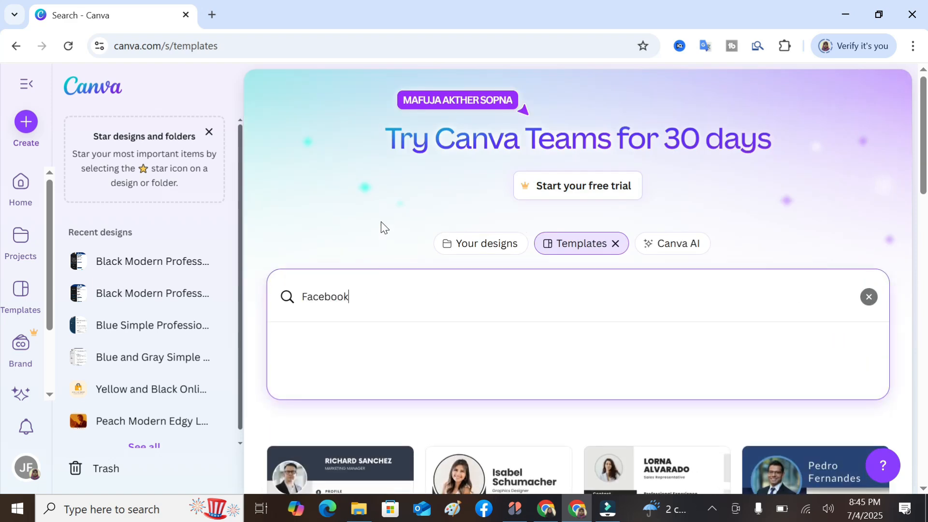
type(" logo design")
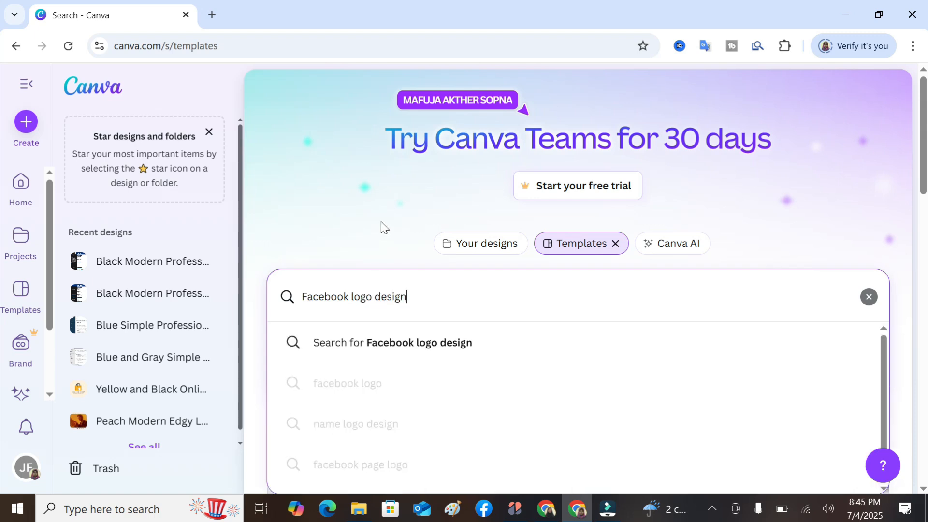
key("Return")
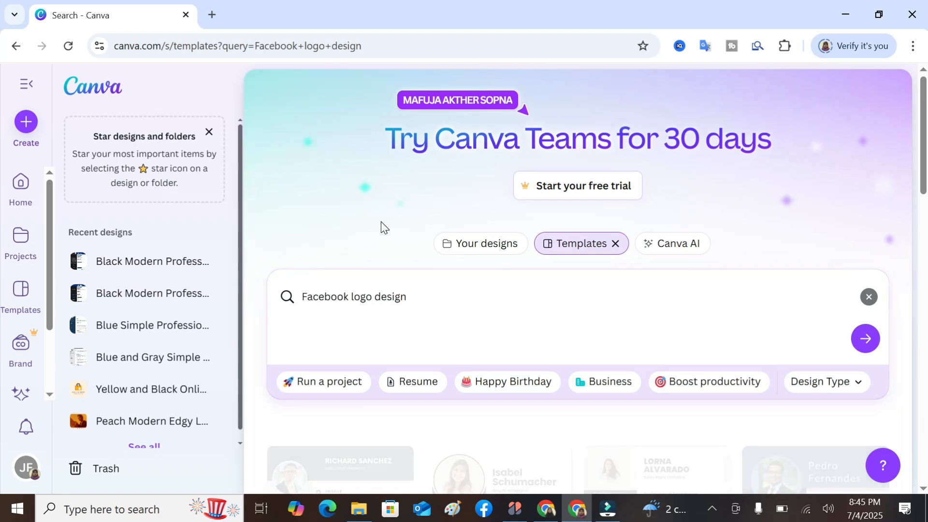
- Find the Pink and Black Modern Initials Logo Design template with the KA monogram and open it for customization
scroll(767, 272, "down", 12)
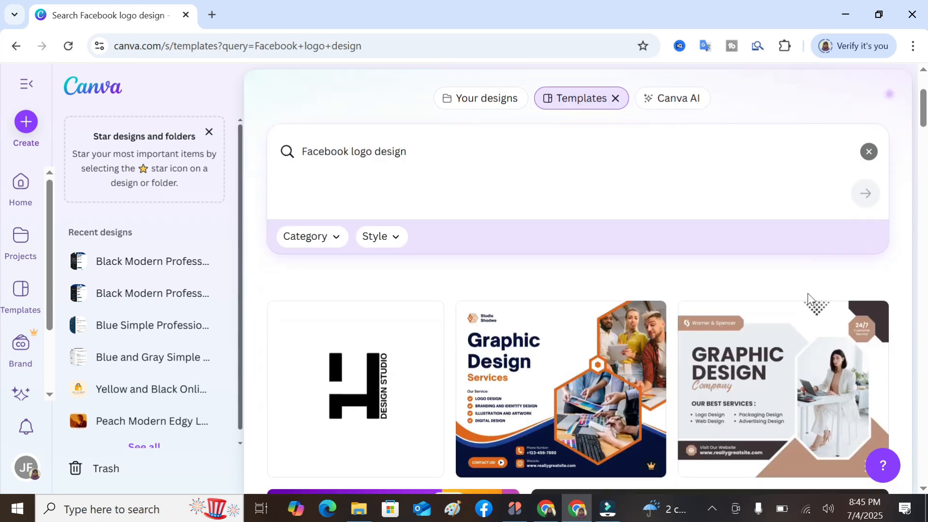
scroll(766, 271, "up", 10)
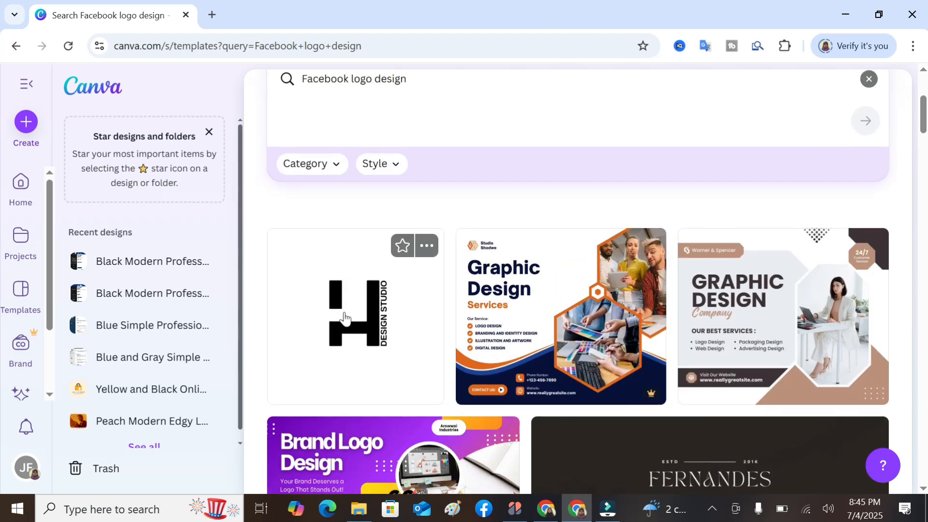
scroll(365, 316, "down", 15)
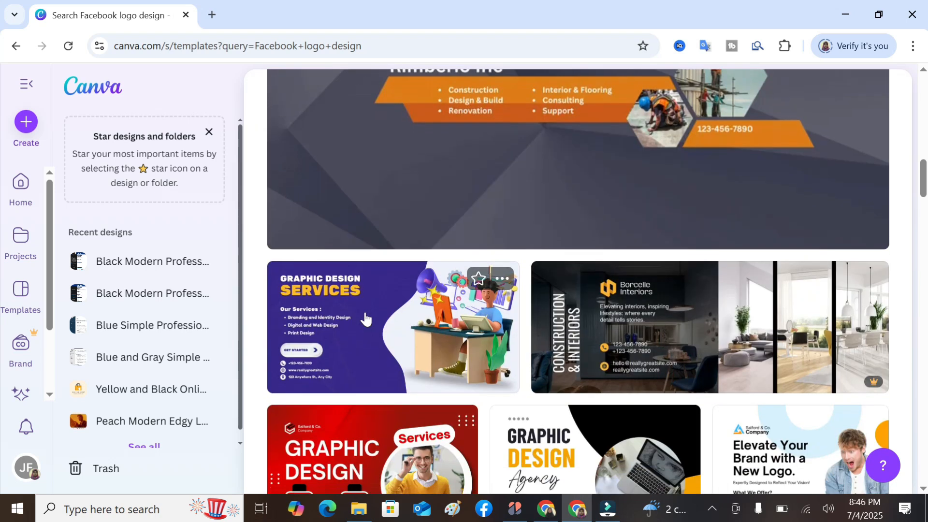
scroll(365, 317, "down", 6)
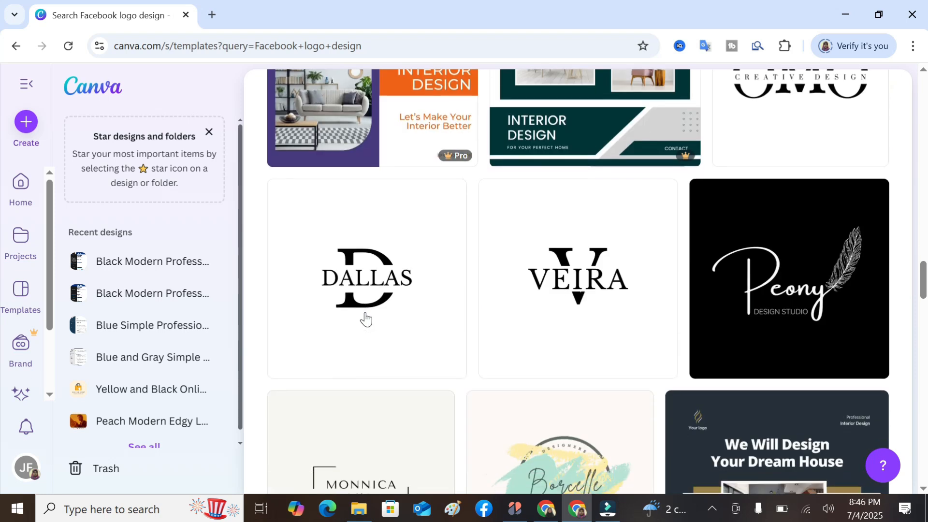
scroll(365, 316, "up", 6)
scroll(365, 316, "up", 3)
scroll(723, 314, "down", 6)
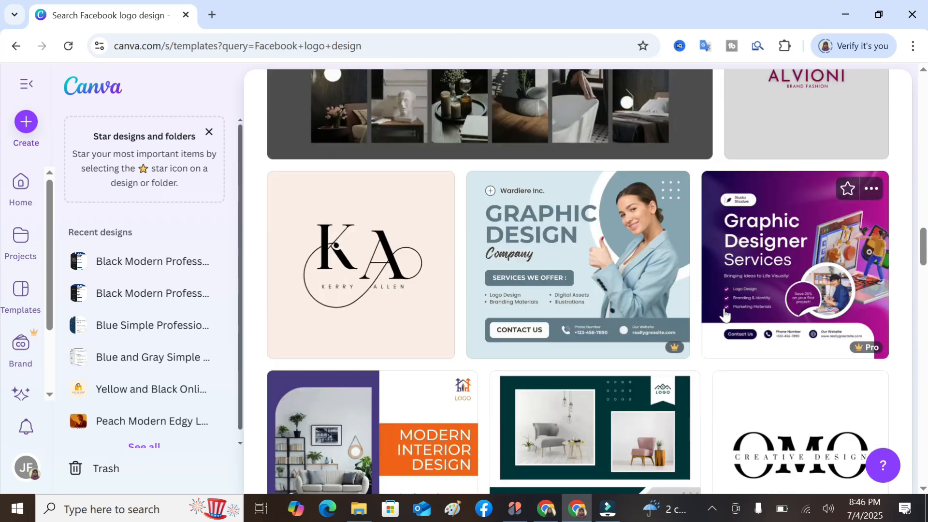
scroll(724, 314, "up", 5)
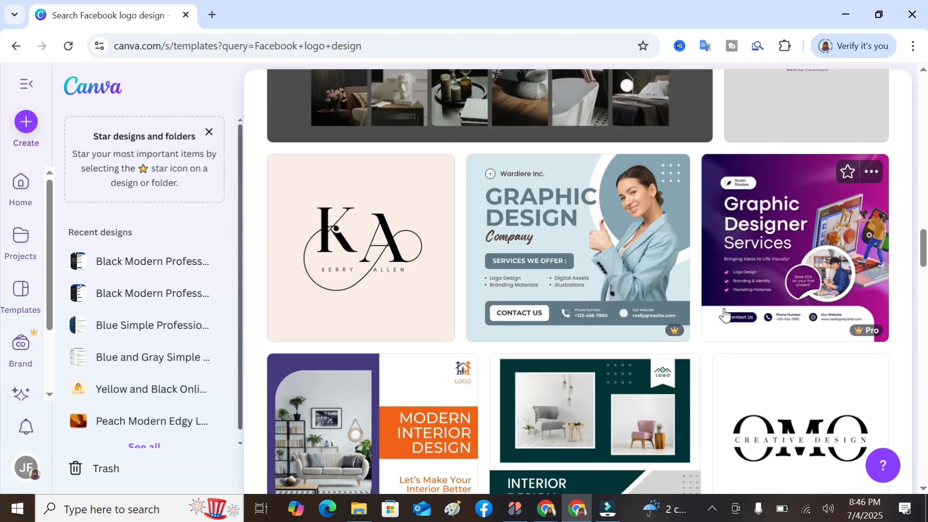
left_click(358, 235)
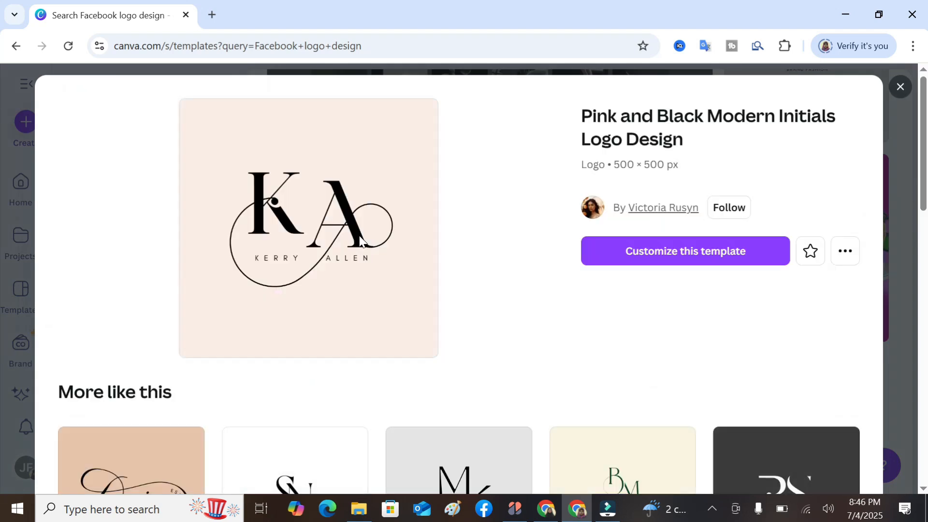
left_click(650, 261)
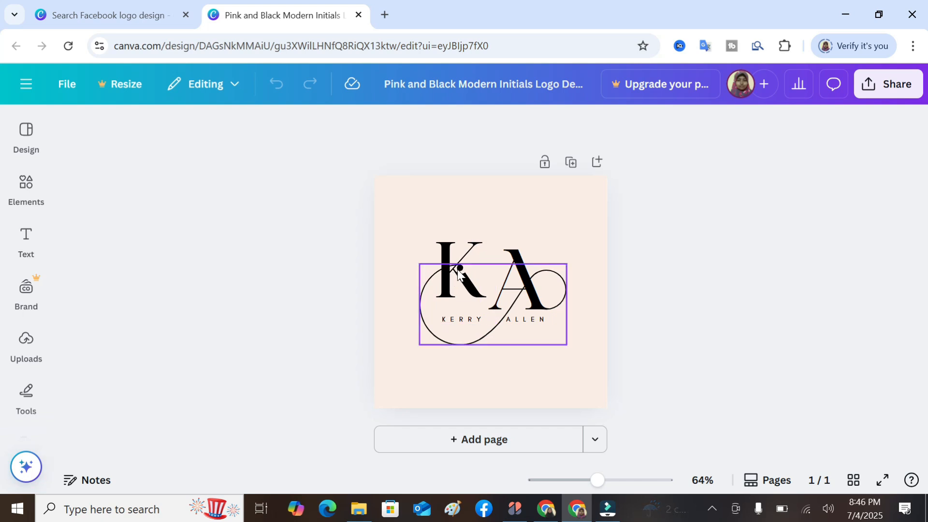
left_click(524, 277)
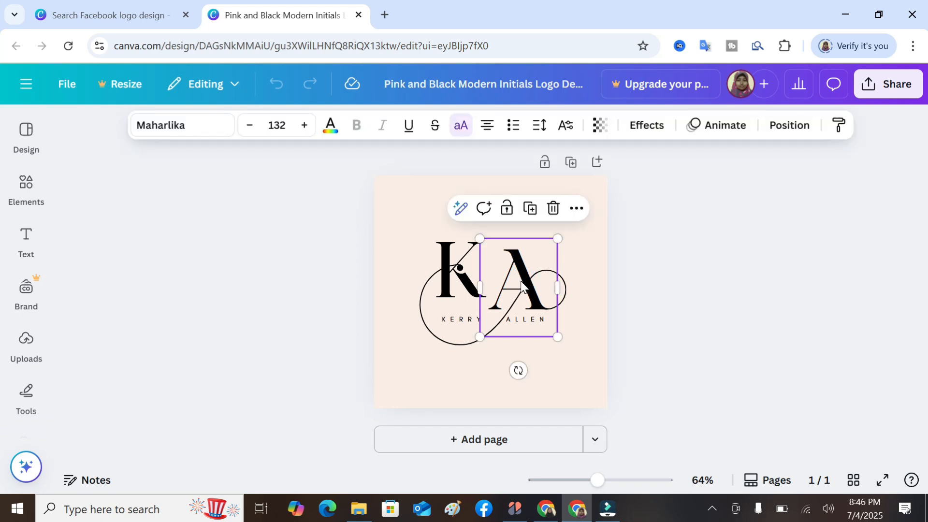
double_click(520, 283)
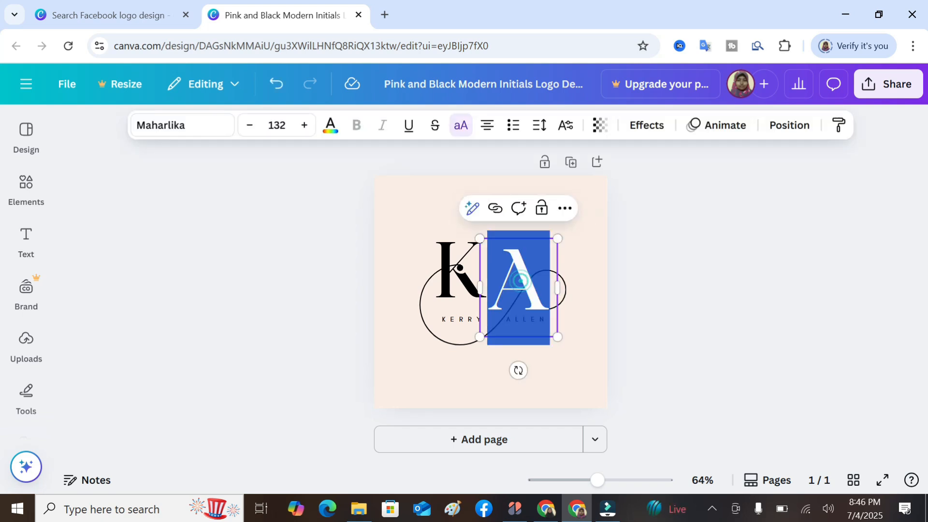
left_click(586, 276)
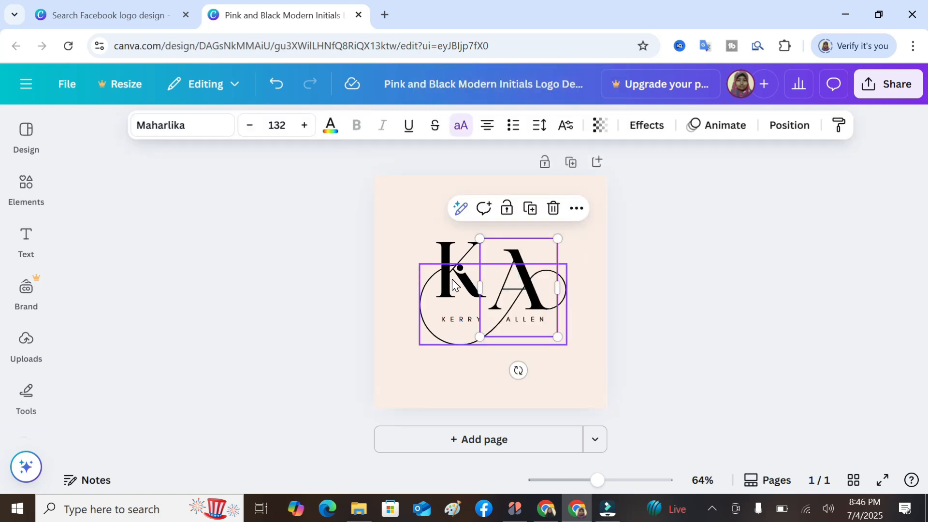
- Shift the curved line up and to the right, and move the letter K slightly lower in the logo
left_click(451, 279)
mouse_move(451, 285)
left_mouse_down()
mouse_move(424, 315)
mouse_move(387, 256)
mouse_move(423, 297)
mouse_move(466, 279)
left_mouse_up()
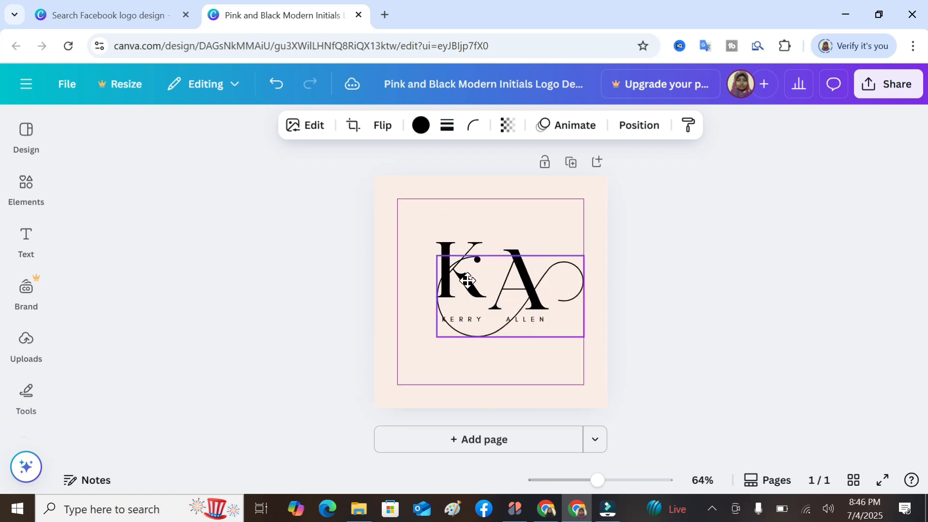
left_click(441, 233)
mouse_move(444, 240)
left_mouse_down()
mouse_move(382, 219)
mouse_move(425, 251)
mouse_move(441, 244)
left_mouse_up()
left_click(450, 257)
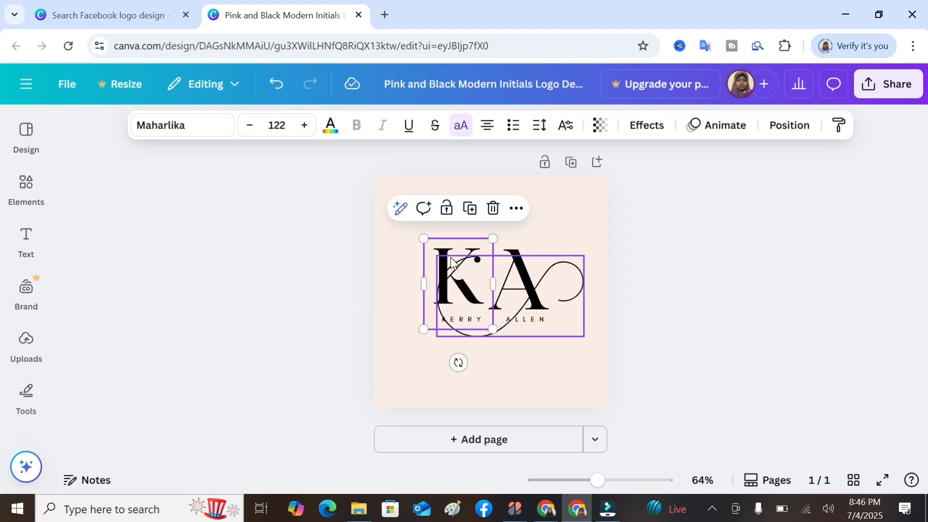
double_click(450, 258)
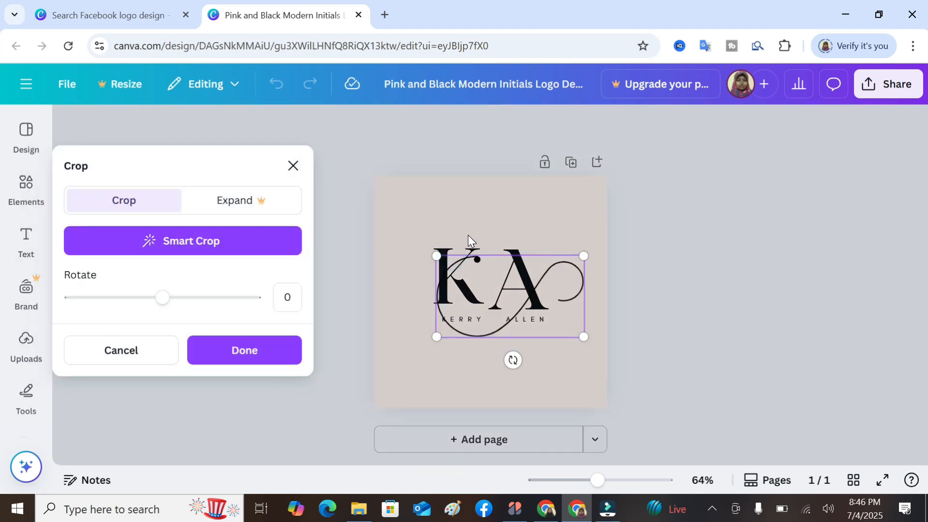
left_click(292, 166)
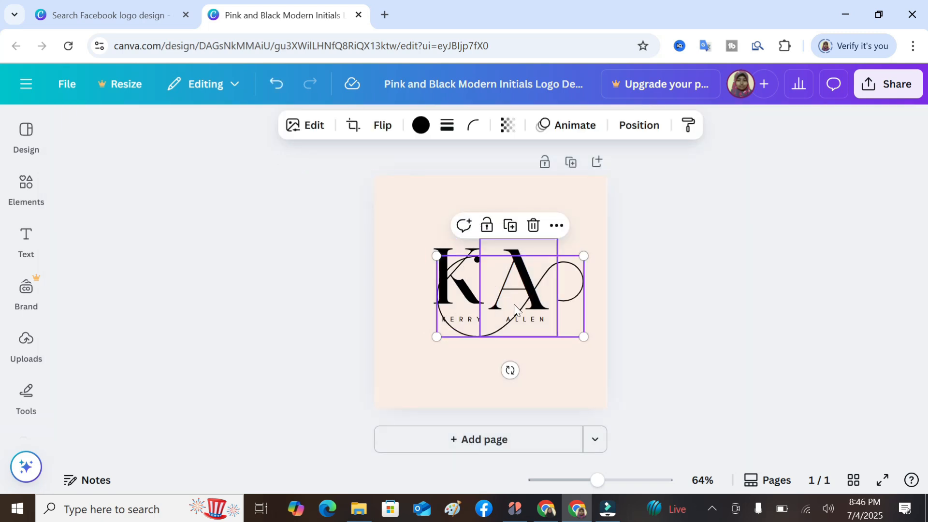
left_click(427, 227)
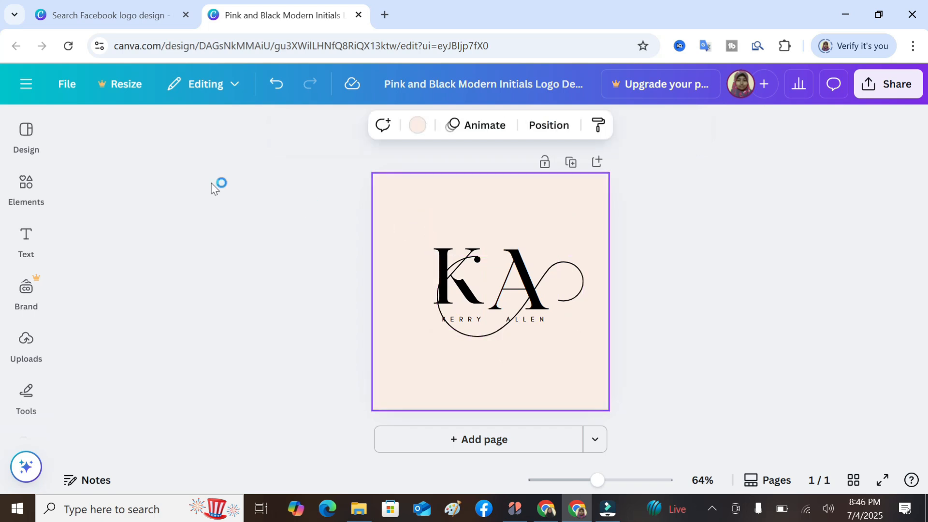
- Show the design templates beside the canvas and browse the suggested initials logos
left_click(25, 136)
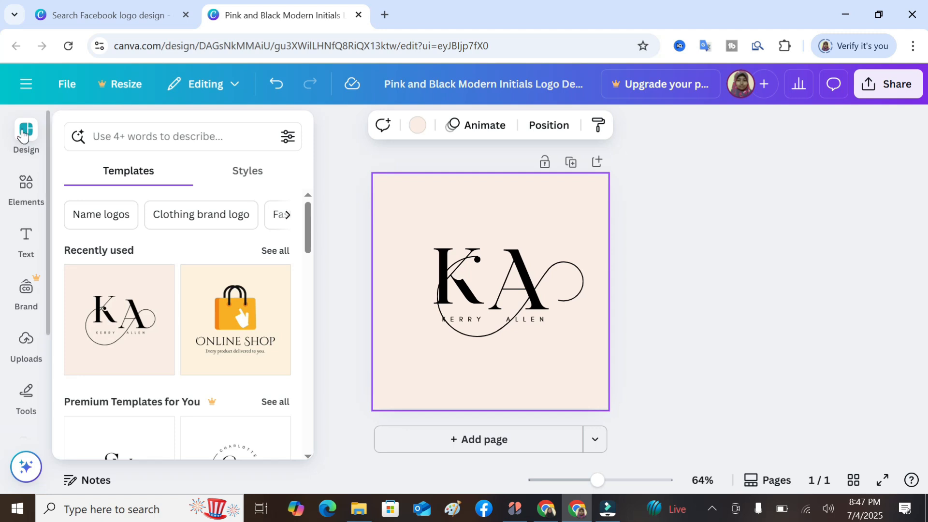
left_click(22, 136)
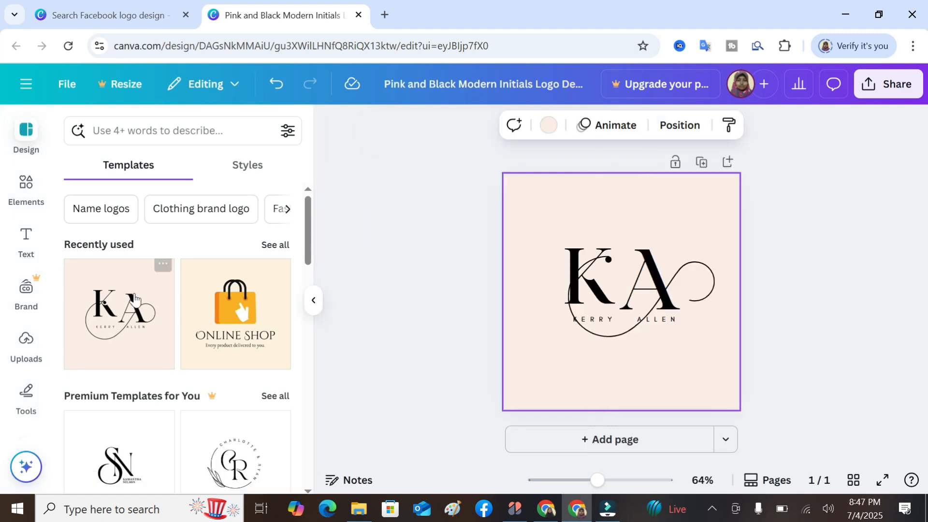
scroll(179, 332, "down", 3)
scroll(179, 333, "up", 3)
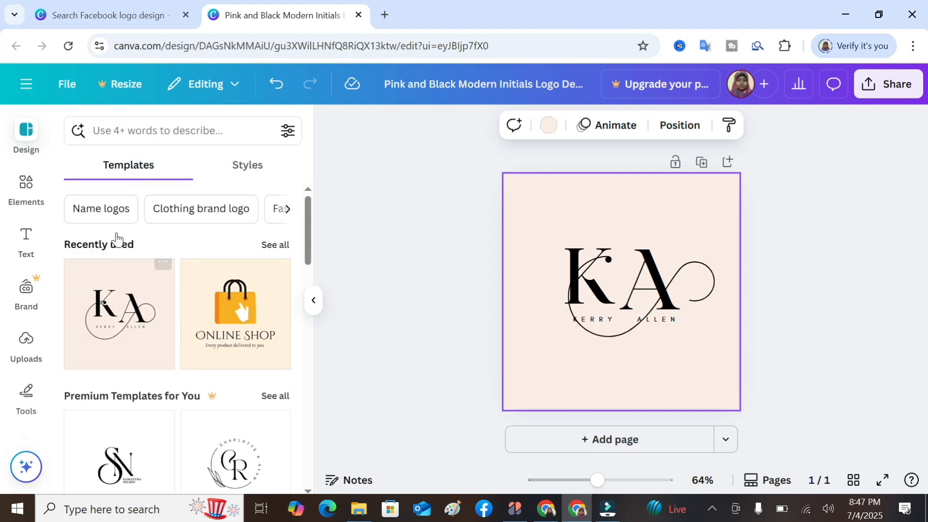
scroll(209, 336, "down", 3)
scroll(210, 336, "down", 6)
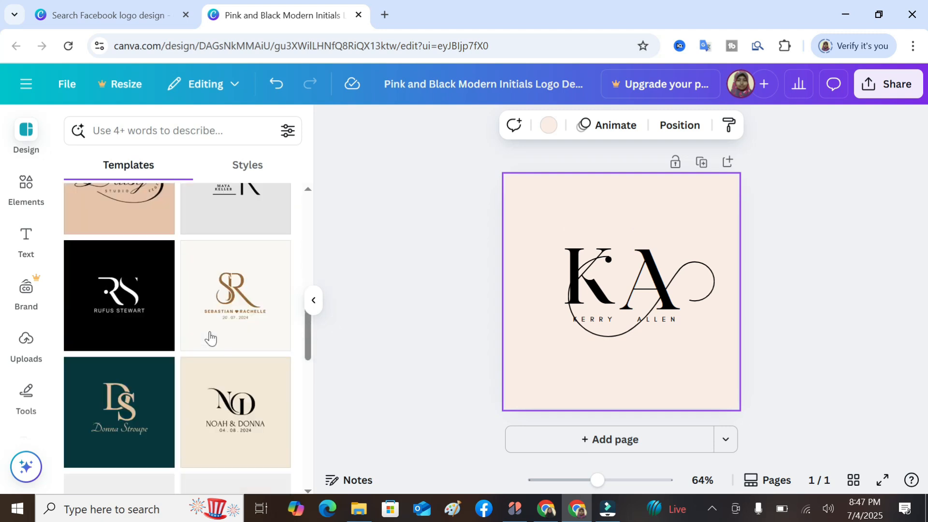
- Examine the recently used, premium and general logo templates suggested alongside the KA design
scroll(209, 338, "down", 8)
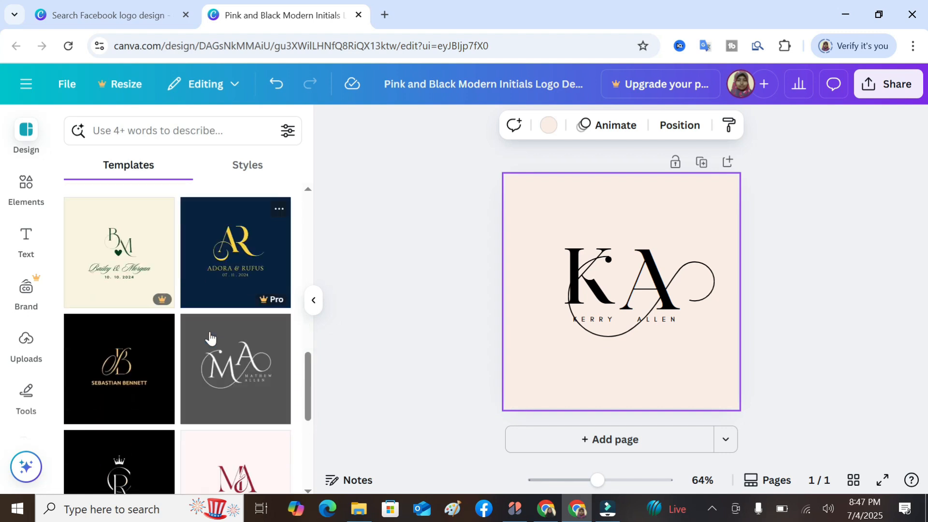
scroll(188, 392, "down", 8)
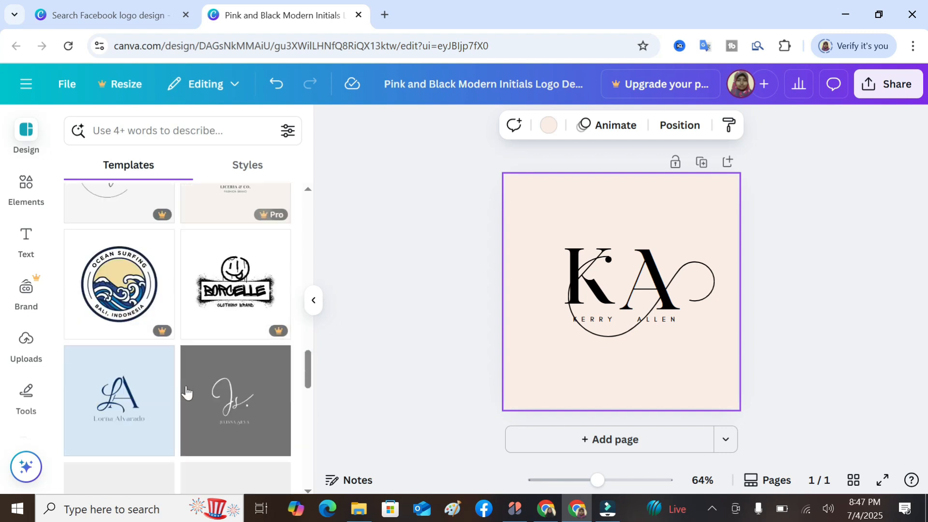
scroll(187, 392, "up", 3)
scroll(187, 392, "up", 10)
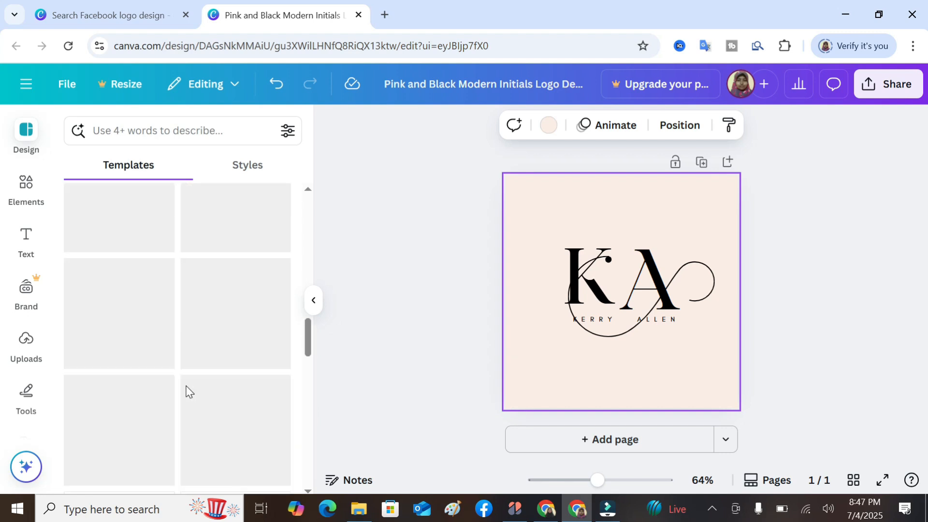
scroll(187, 392, "up", 5)
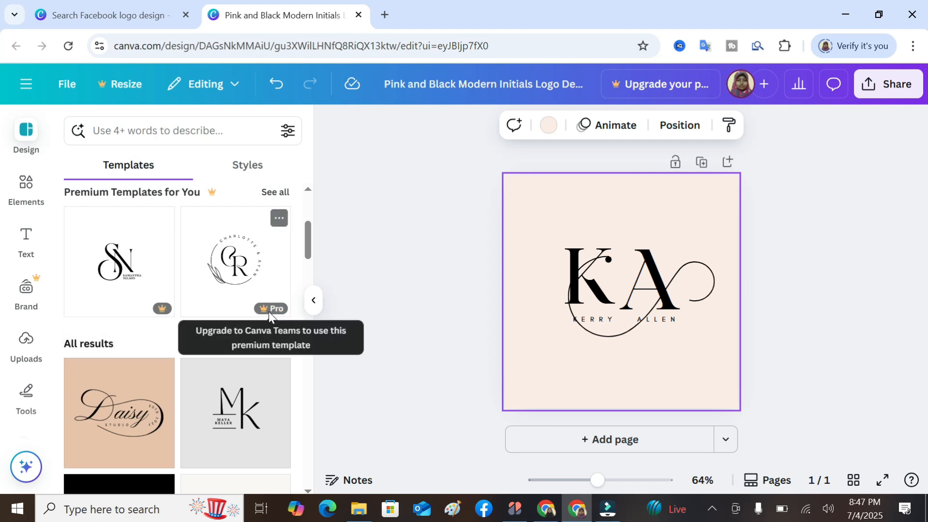
scroll(199, 290, "up", 1)
scroll(200, 290, "up", 3)
scroll(200, 290, "down", 4)
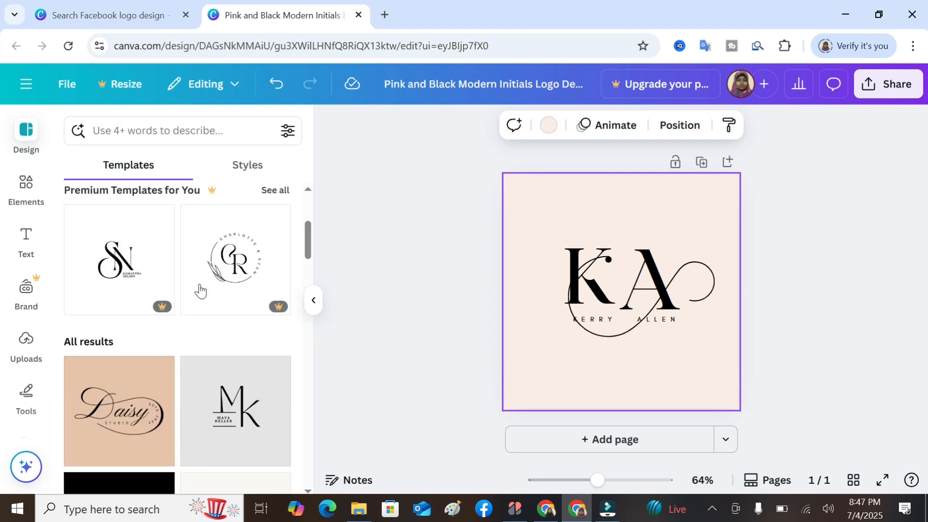
scroll(216, 334, "up", 3)
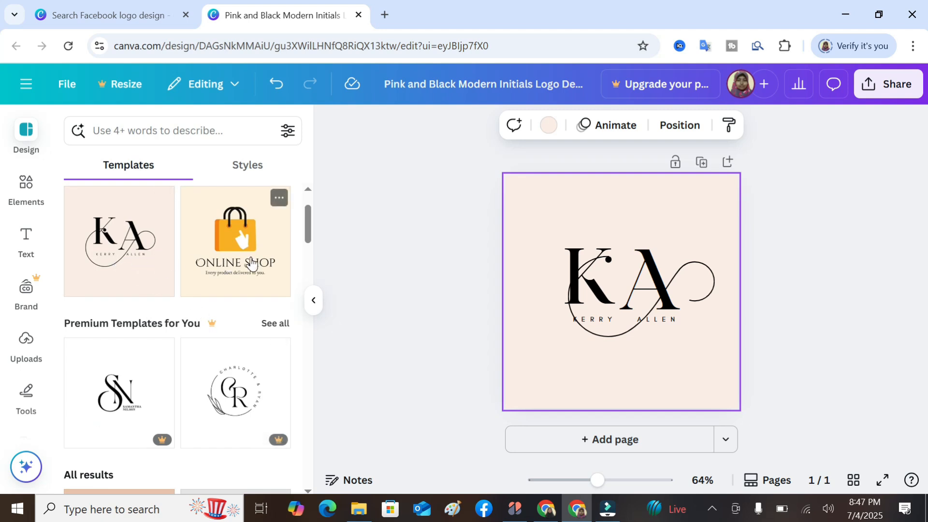
scroll(217, 266, "down", 5)
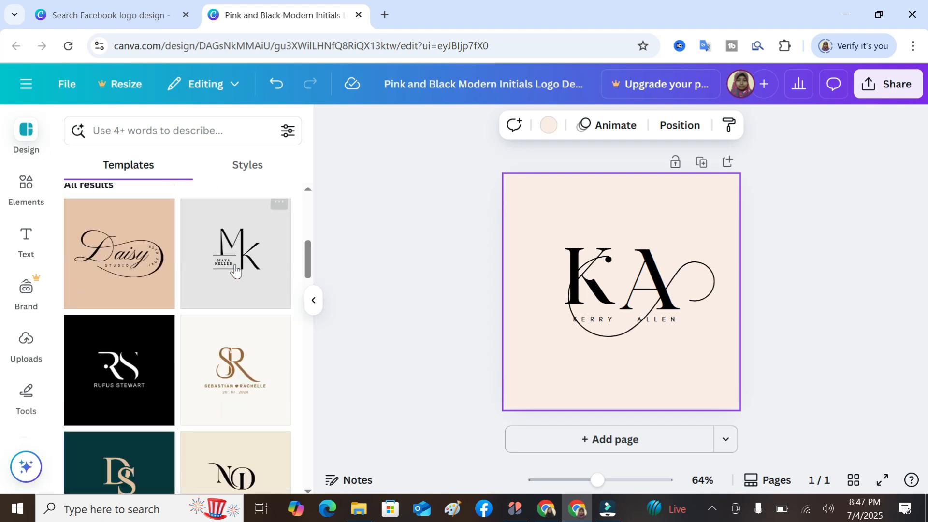
scroll(235, 269, "up", 2)
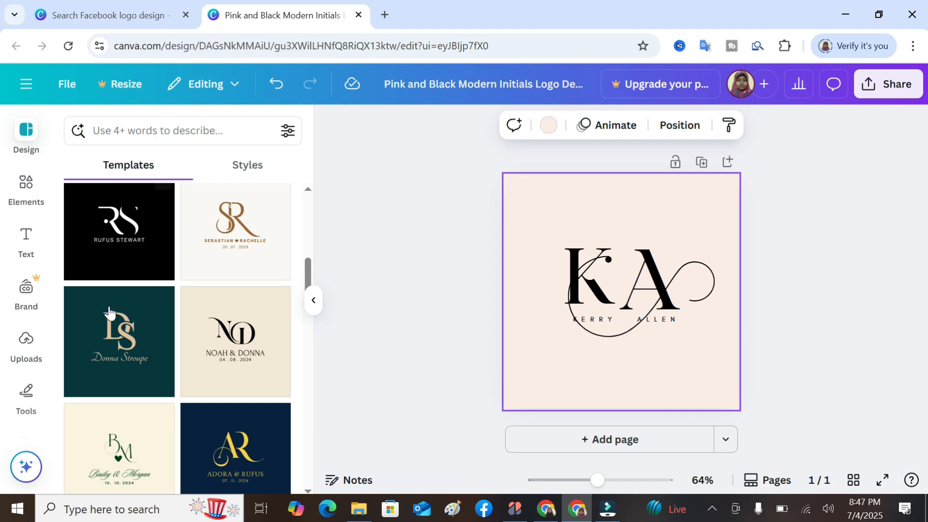
scroll(271, 341, "down", 8)
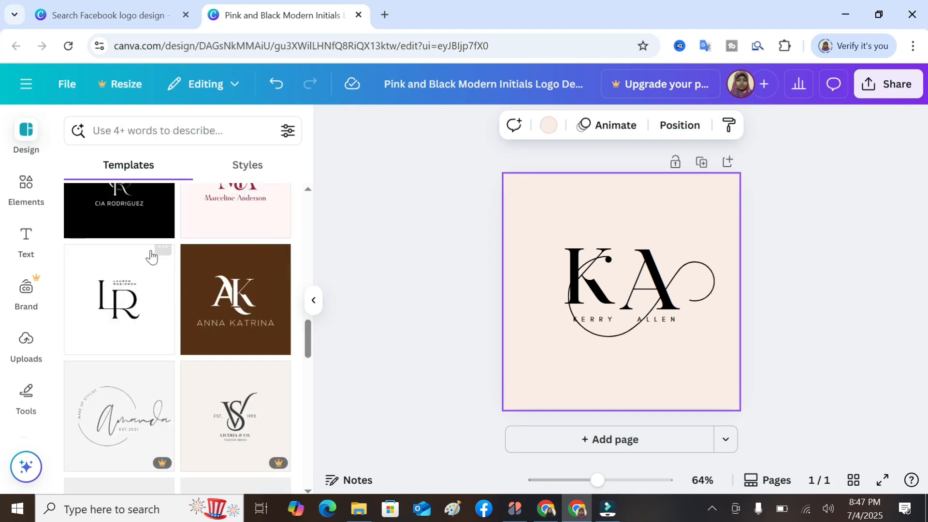
- Return to the Facebook logo design search results, close the template preview and look through further logo templates
left_click(98, 8)
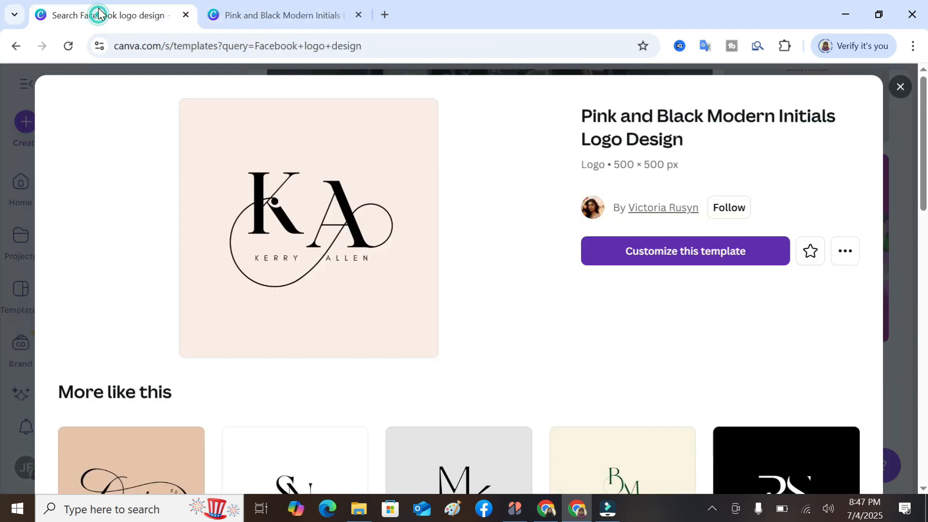
left_click(900, 87)
scroll(744, 242, "down", 6)
scroll(710, 296, "down", 3)
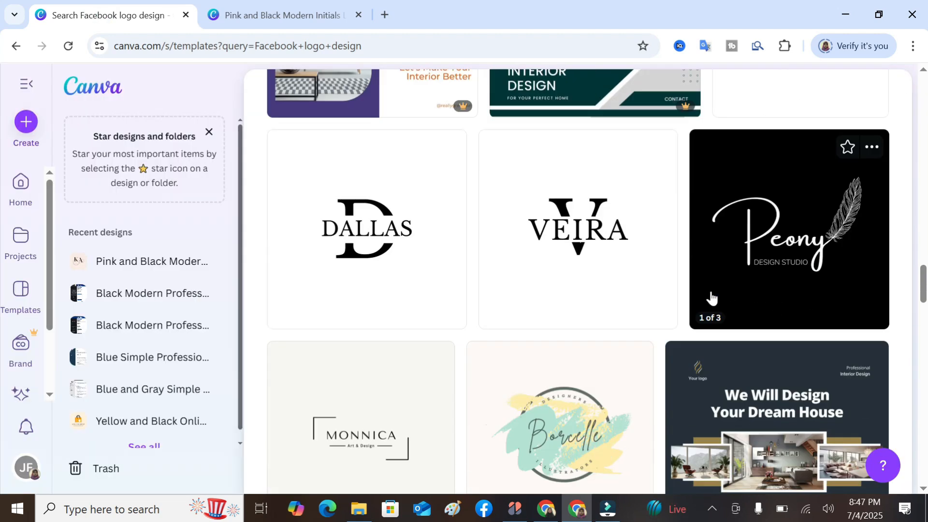
scroll(344, 233, "down", 6)
scroll(345, 266, "up", 3)
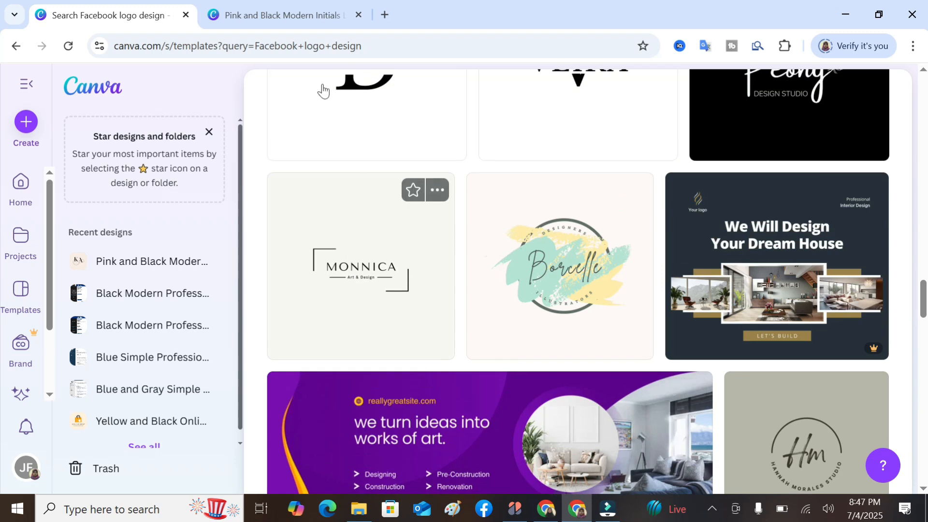
- Go back to the KA logo design and look further through its template suggestions
left_click(309, 19)
scroll(193, 372, "down", 5)
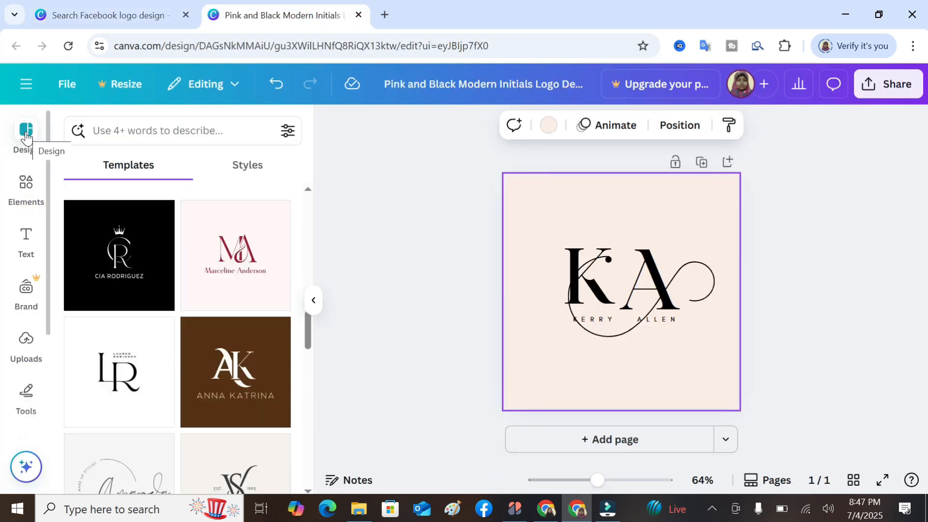
scroll(196, 324, "down", 5)
scroll(200, 352, "down", 6)
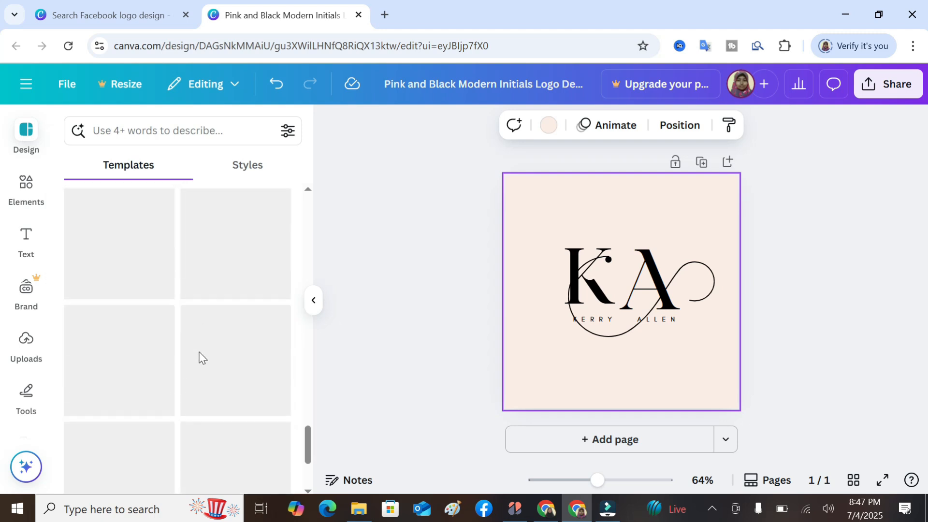
scroll(199, 354, "up", 13)
scroll(199, 357, "up", 15)
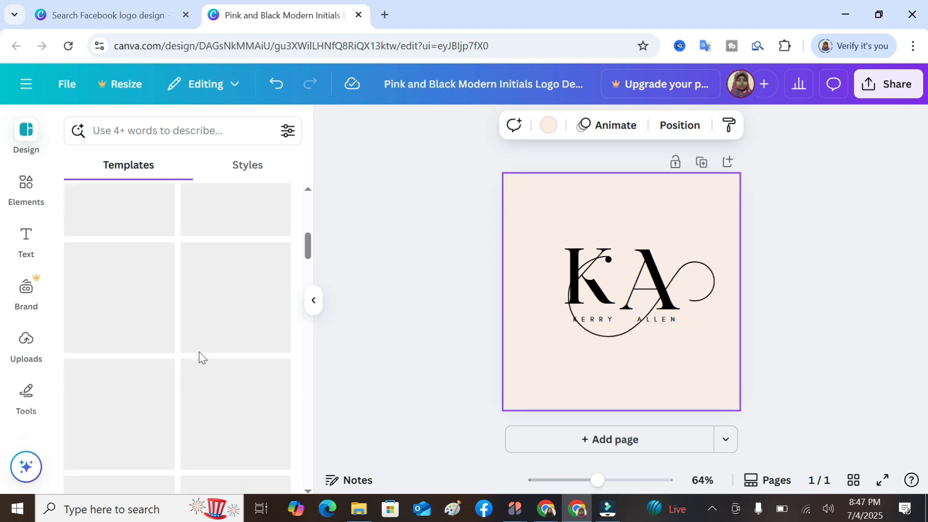
- Open the large letter K for text editing
left_click(580, 287)
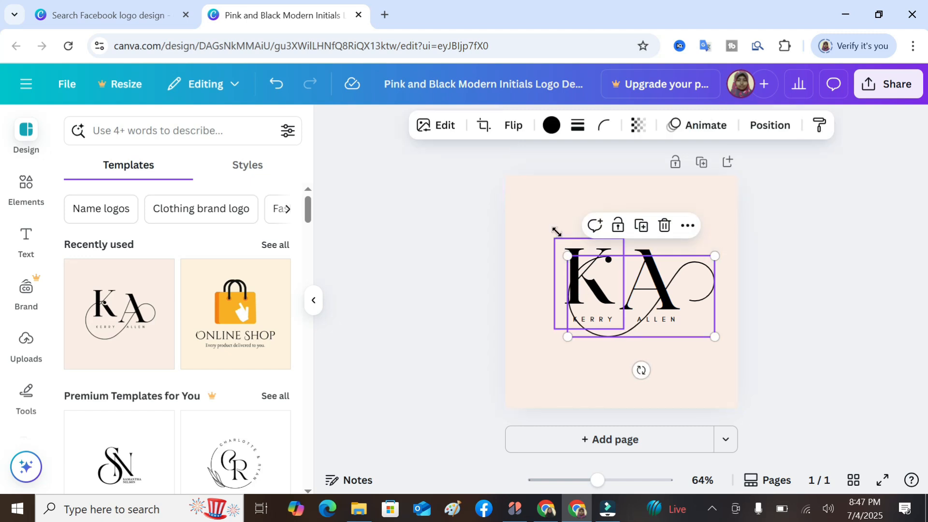
left_click(557, 232)
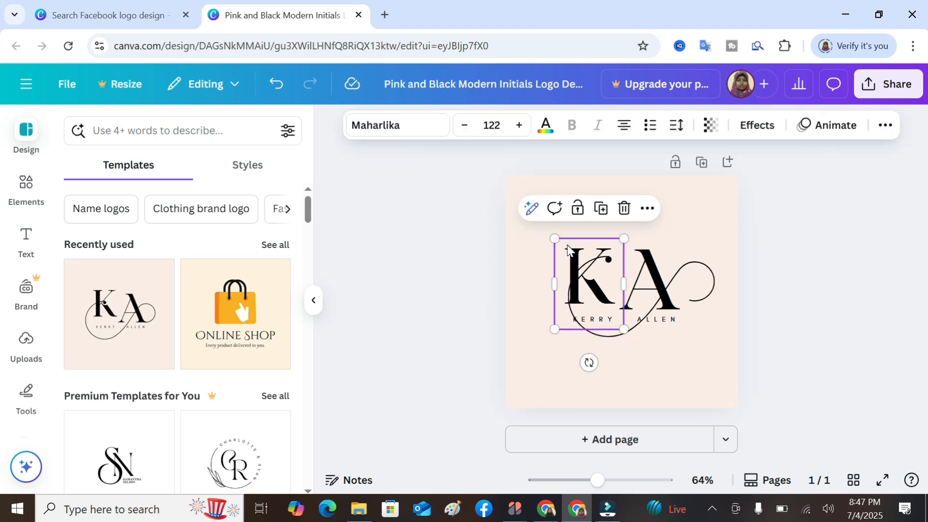
double_click(580, 268)
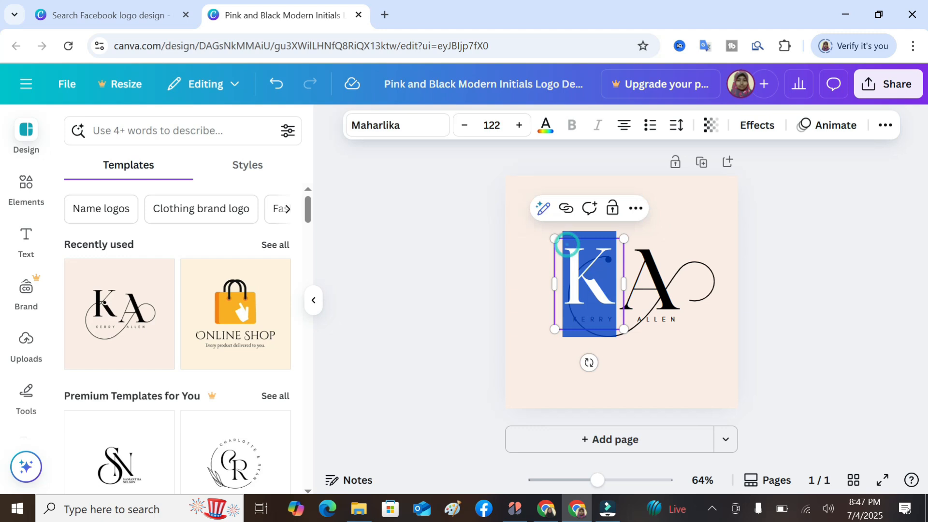
- Try green on the logo's curved line, set it back to black and close the color options
left_click(702, 335)
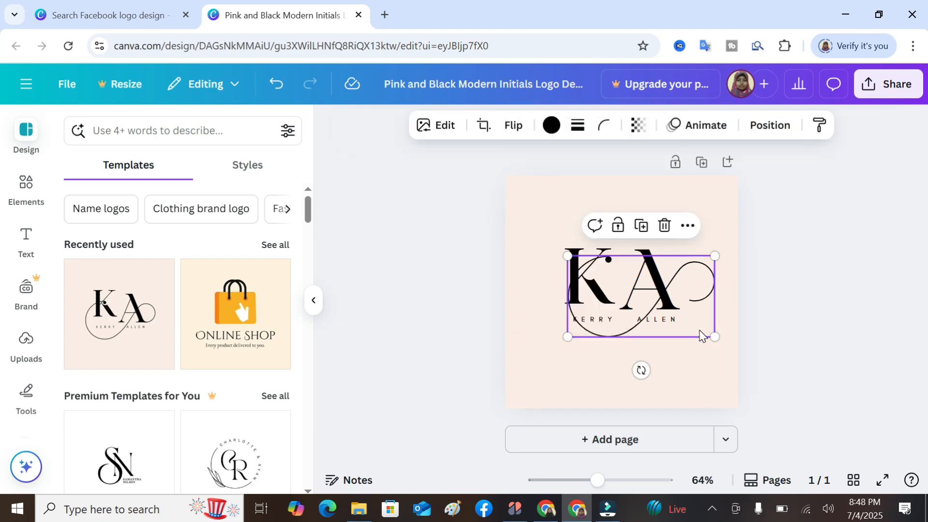
left_click(551, 127)
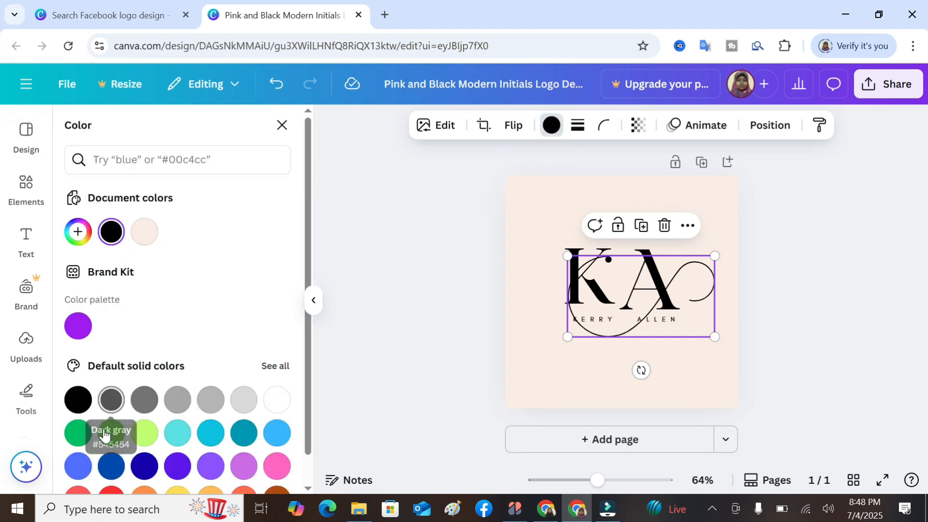
left_click(105, 437)
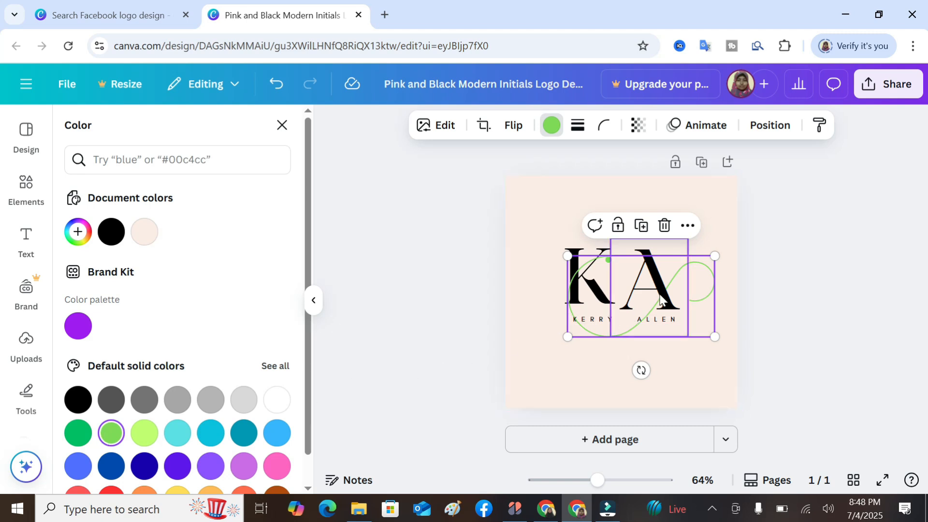
left_click(76, 402)
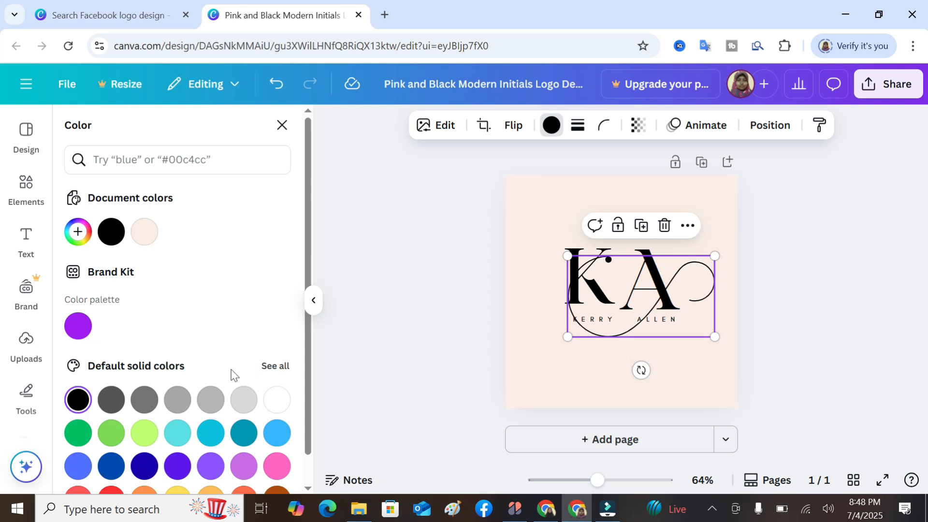
scroll(173, 433, "down", 1)
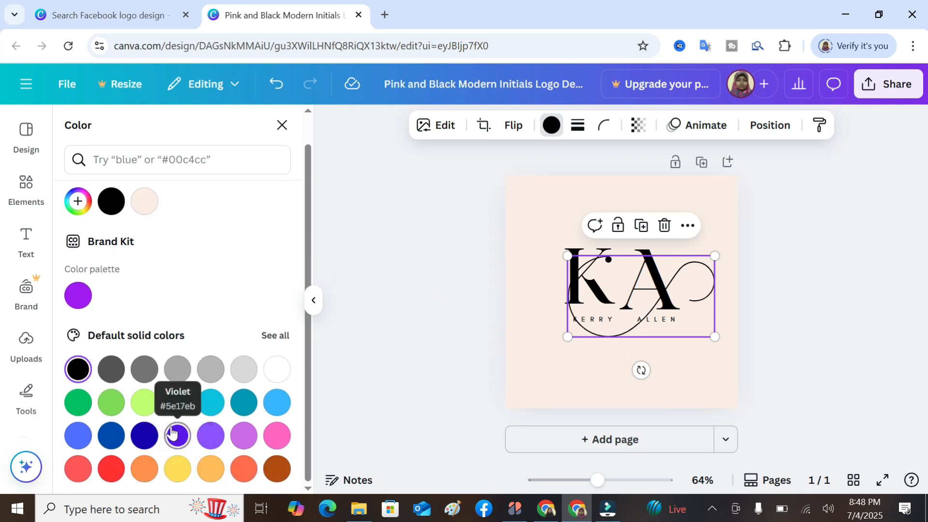
key("Escape")
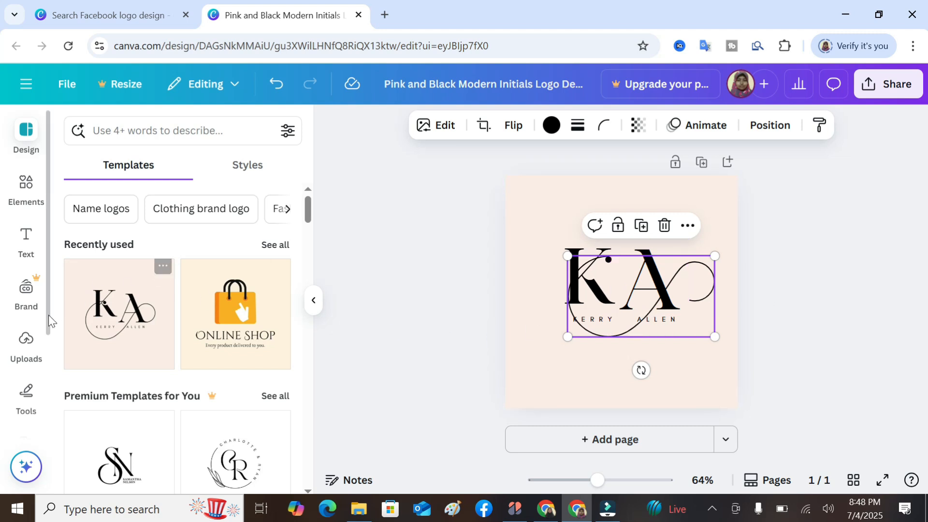
- Look through the elements library, including its shapes, graphics, charts, frames, grids and mockups
left_click(28, 184)
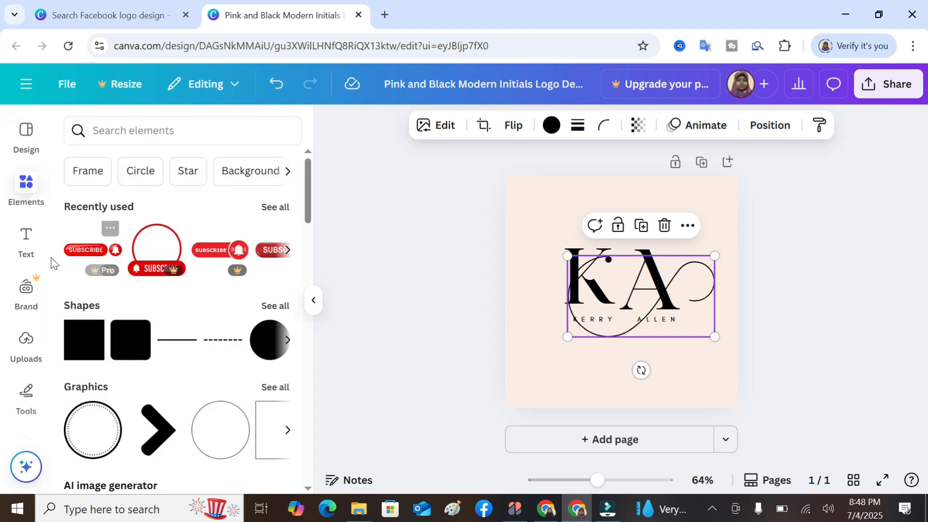
scroll(172, 348, "down", 20)
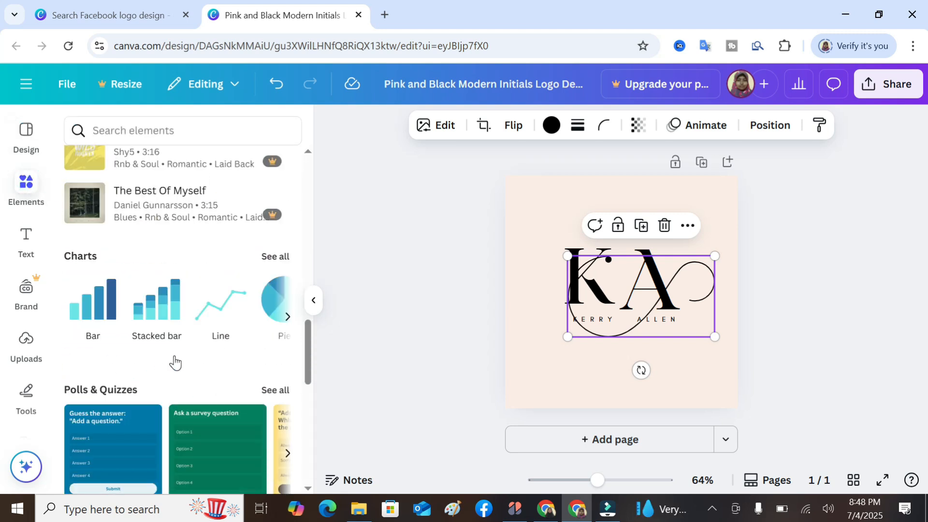
scroll(177, 362, "down", 6)
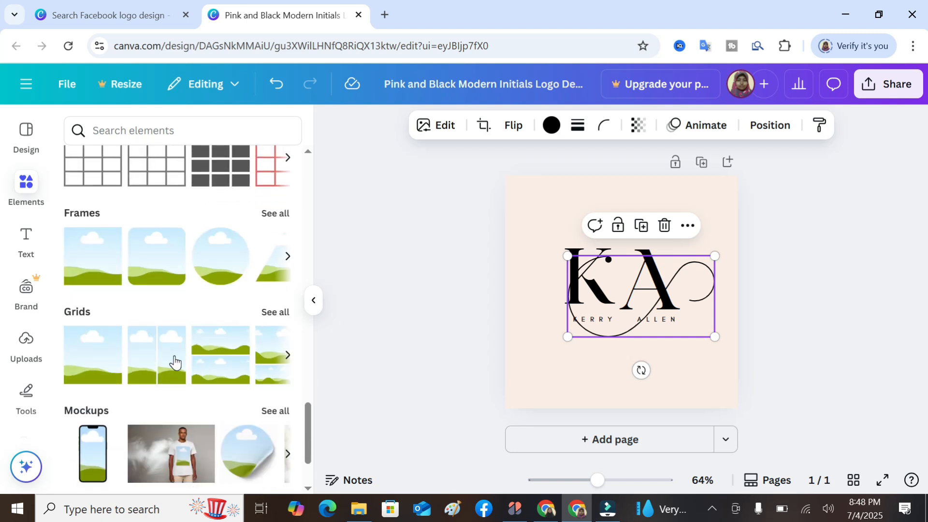
scroll(177, 361, "up", 20)
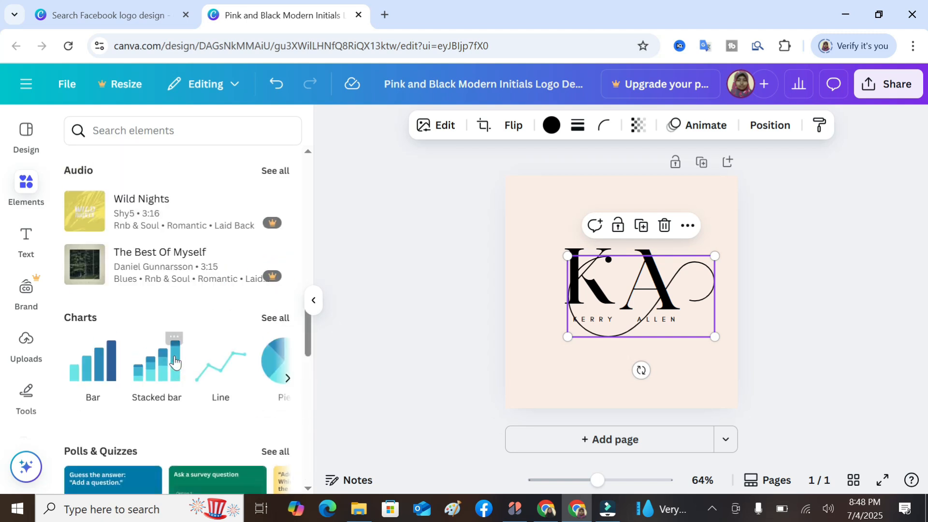
- Look over the default text styles and add a new text box to the logo
left_click(26, 236)
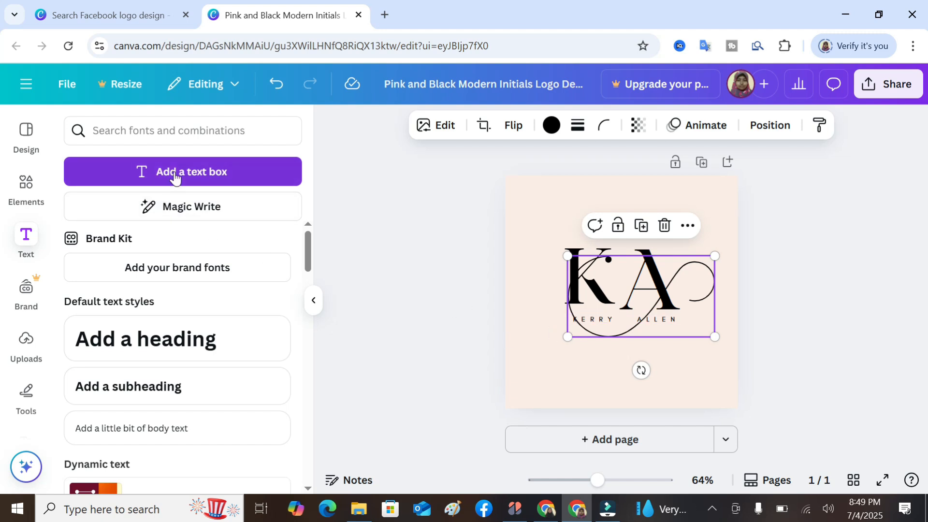
scroll(179, 280, "down", 3)
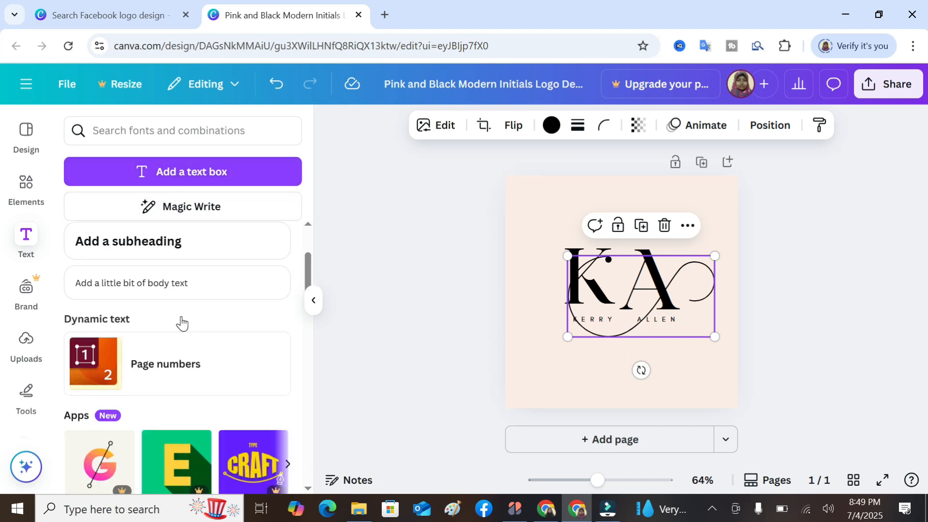
scroll(183, 321, "up", 2)
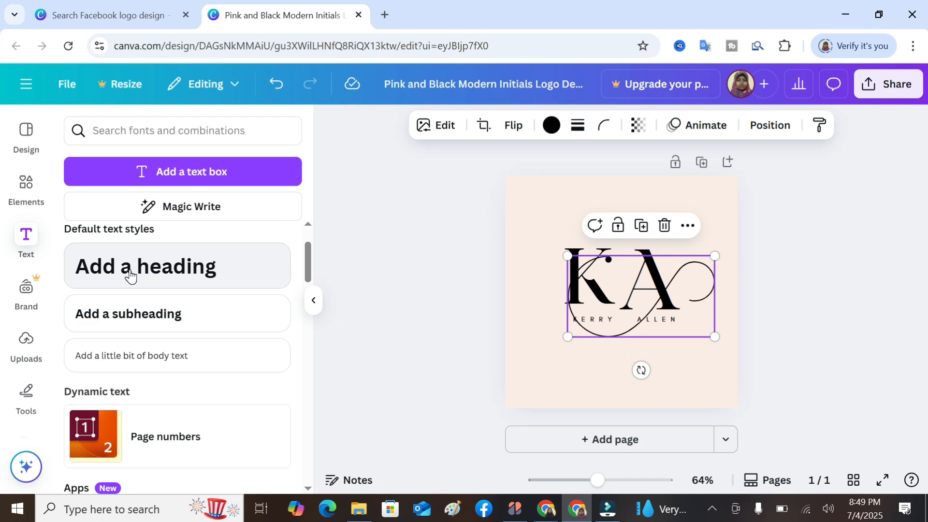
left_click(555, 374)
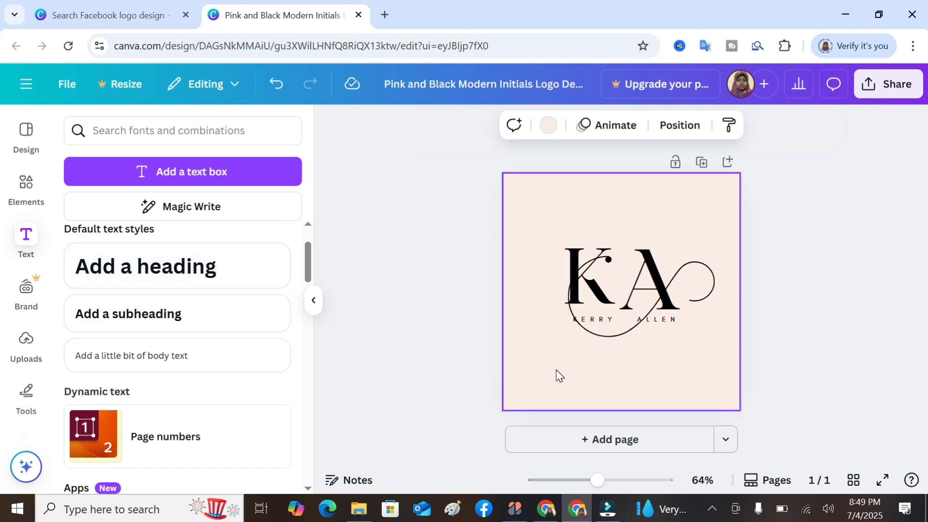
left_click(141, 175)
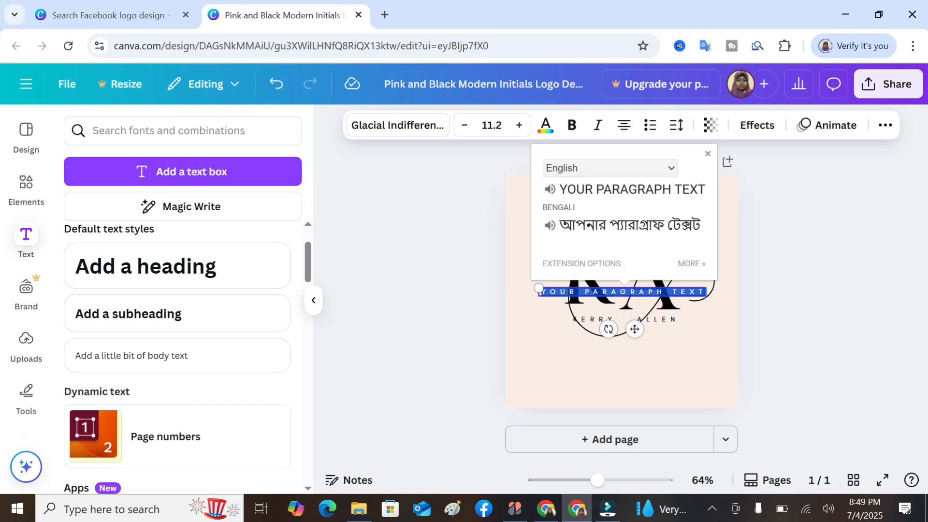
- Move the new paragraph text box straight down to just below the curved line of the monogram
double_click(551, 291)
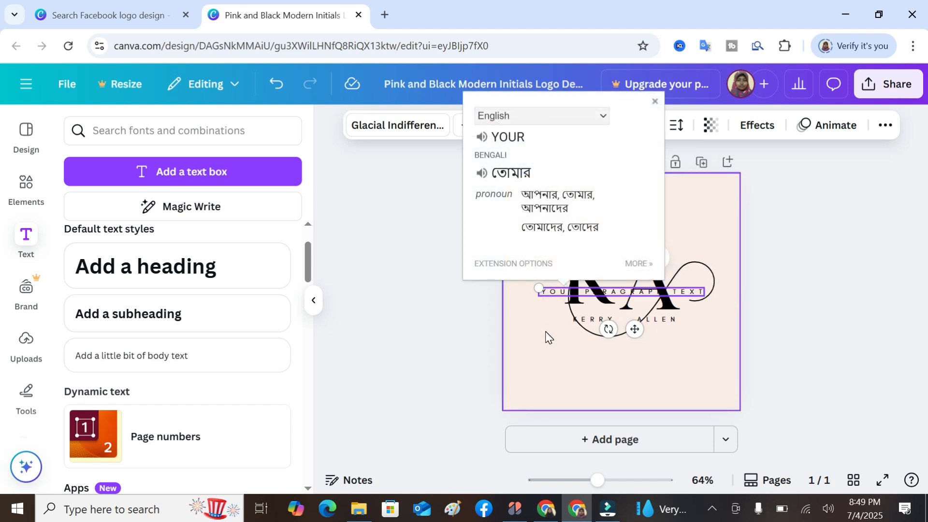
left_click(545, 332)
left_click_drag(543, 294, 545, 353)
- Add a heading text box in the default heading style and position it above the KA monogram
double_click(554, 353)
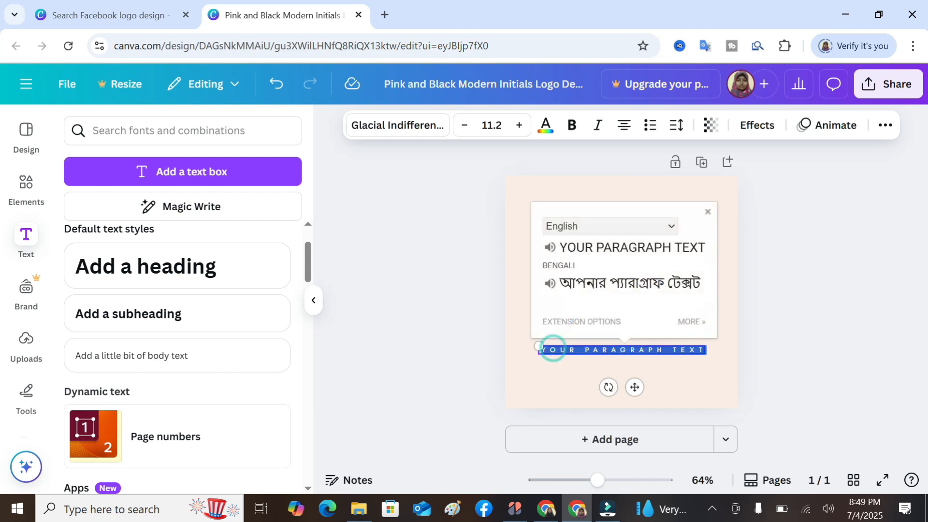
left_click(114, 275)
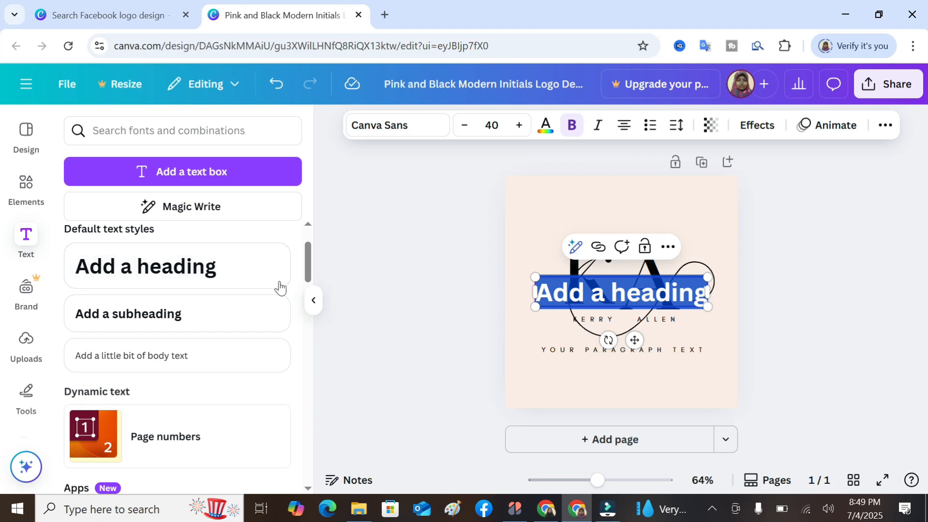
left_click(523, 276)
left_click(557, 296)
left_click_drag(556, 295, 548, 213)
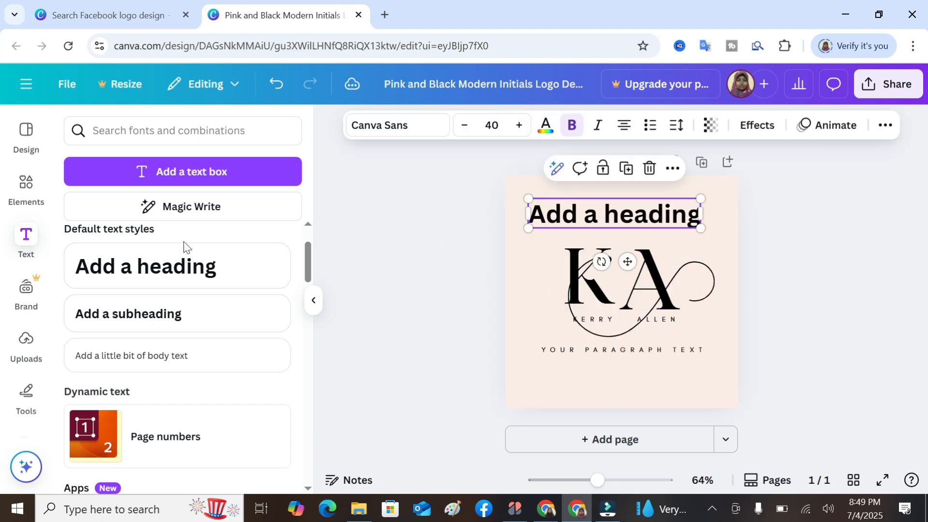
- Add a subheading text box and move it below the paragraph text near the lower edge of the logo
left_click(139, 319)
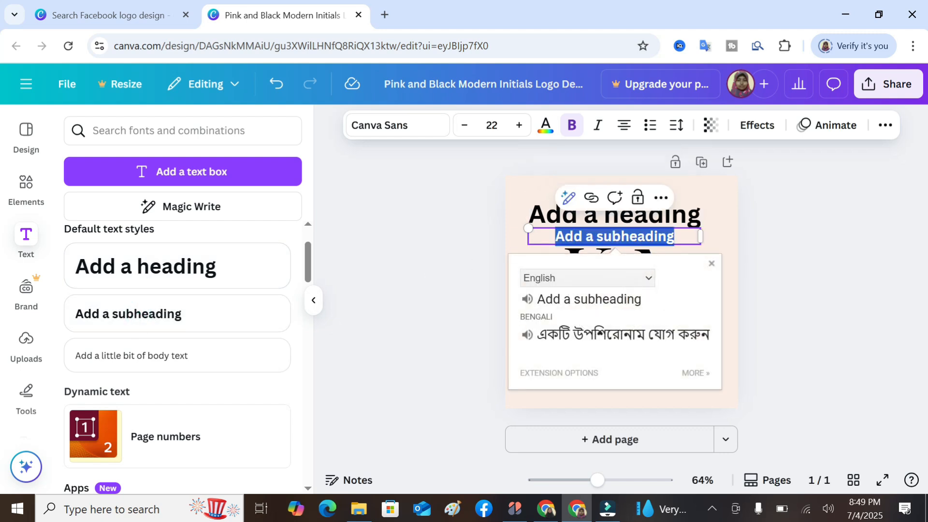
left_click(457, 217)
left_click_drag(593, 237, 586, 391)
- Replace the subheading's placeholder text with "digital marketing"
double_click(586, 390)
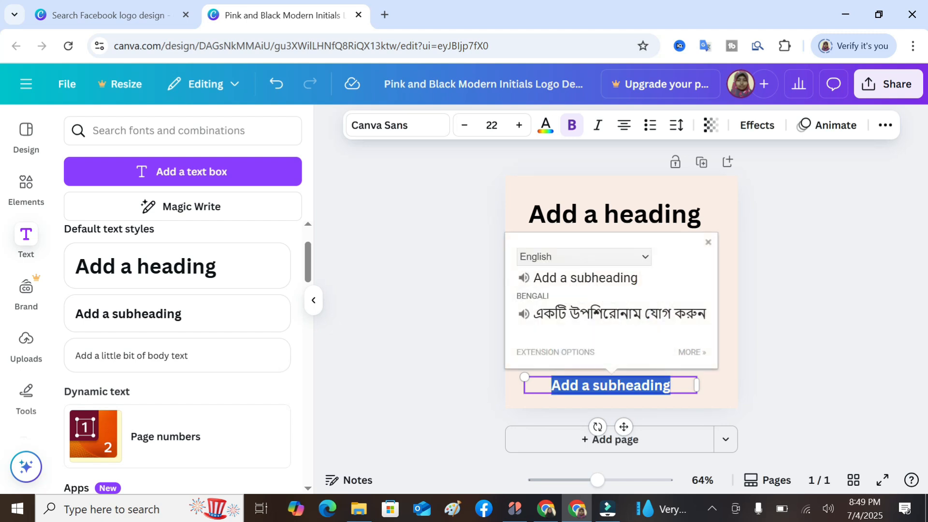
key("BackSpace")
type("addd")
key("BackSpace")
type("digi")
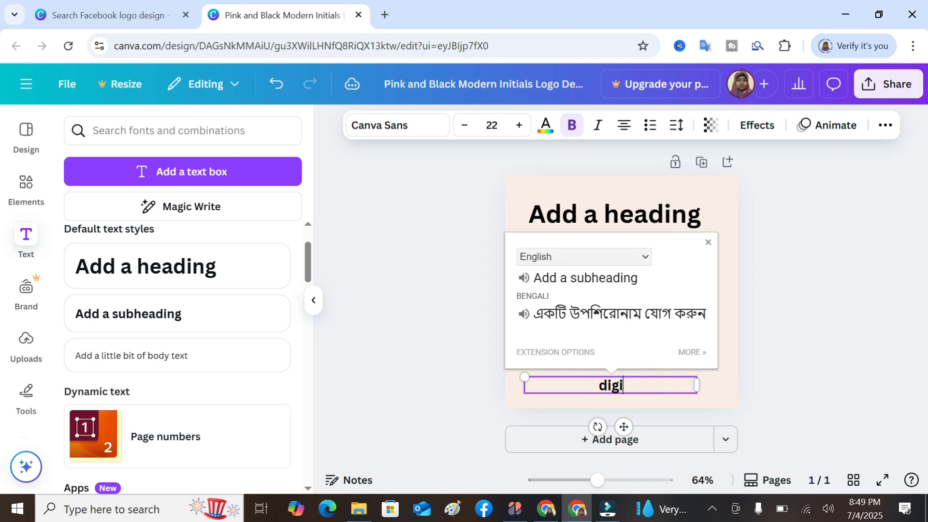
type("tal marketing")
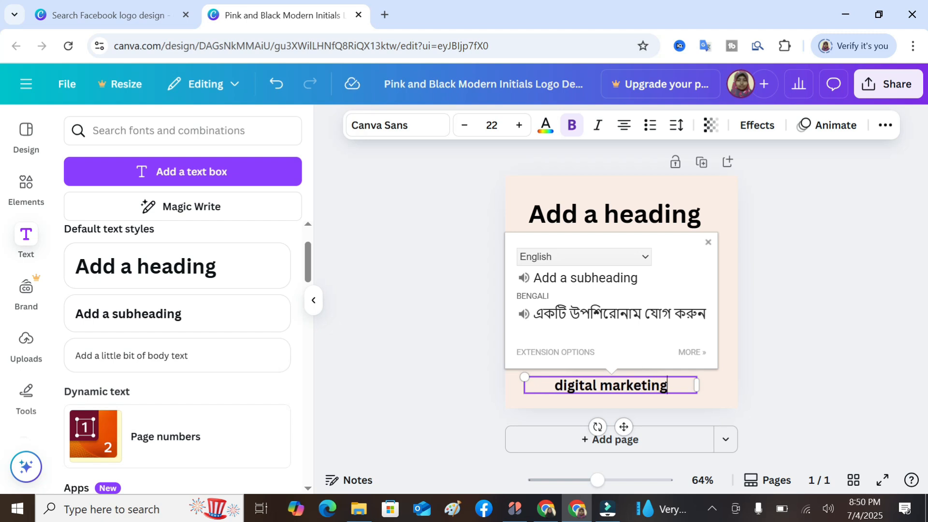
left_click(428, 315)
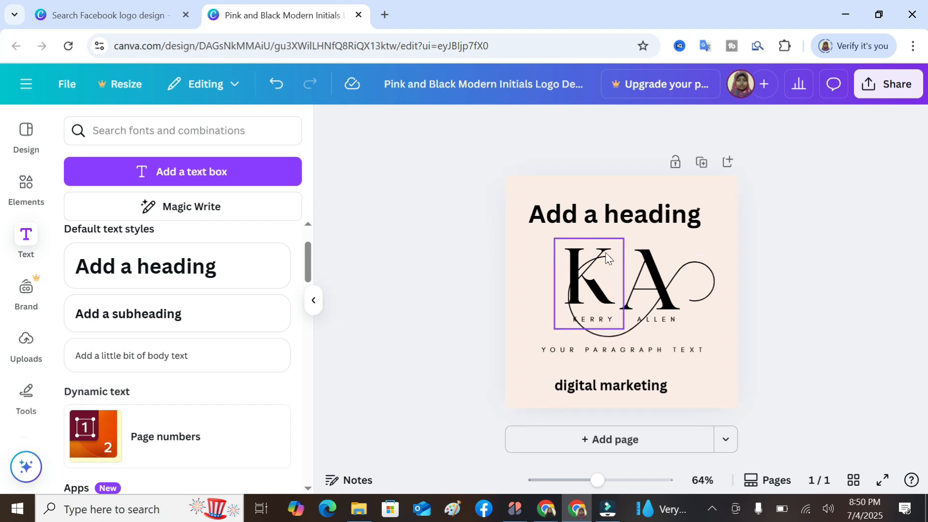
- Upload the round black badge image "download (14)" from the Downloads folder to the uploaded images
left_click(20, 346)
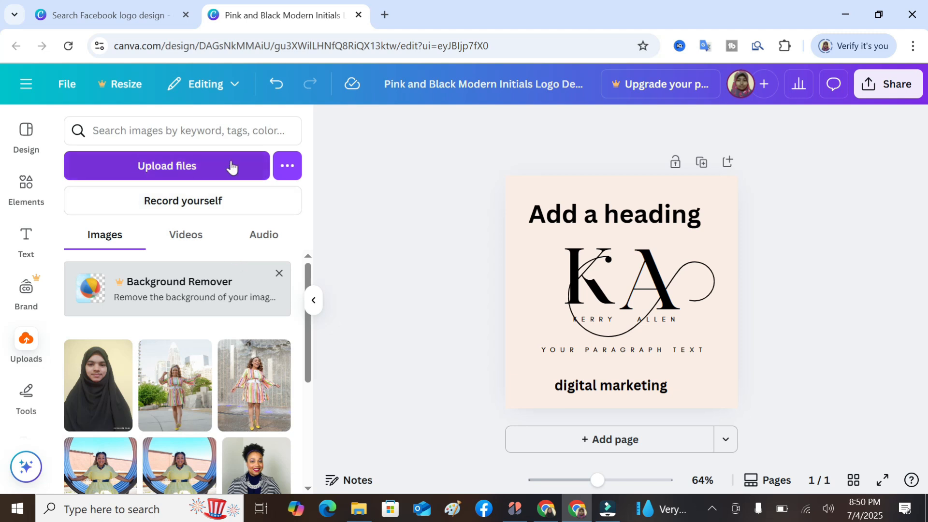
scroll(193, 362, "down", 4)
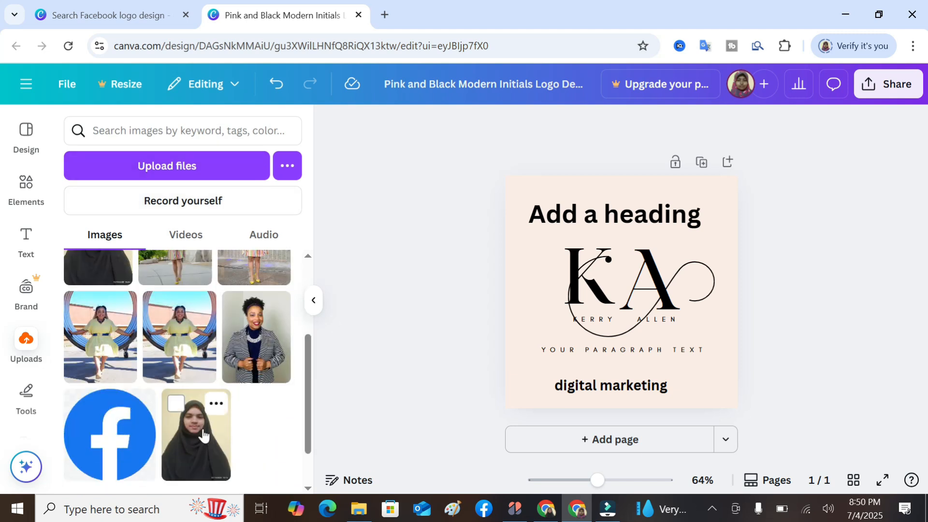
scroll(177, 415, "up", 3)
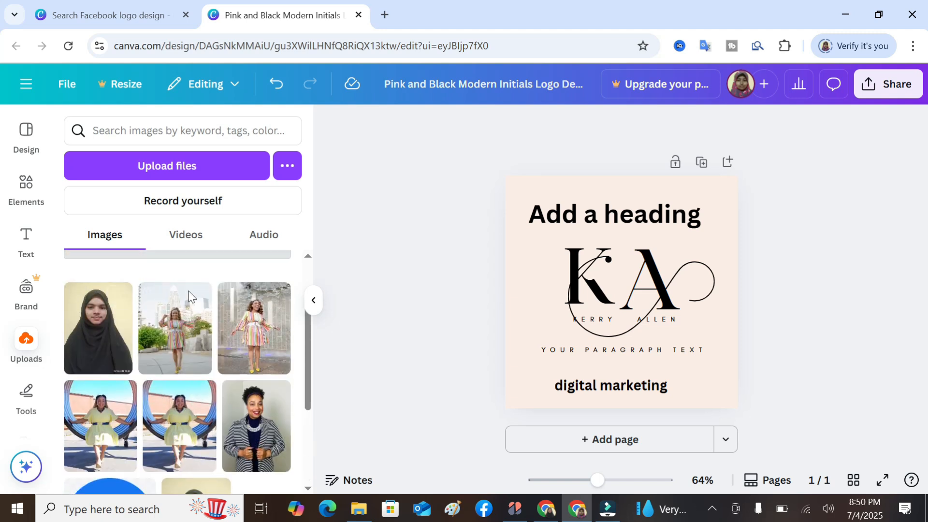
scroll(137, 376, "up", 1)
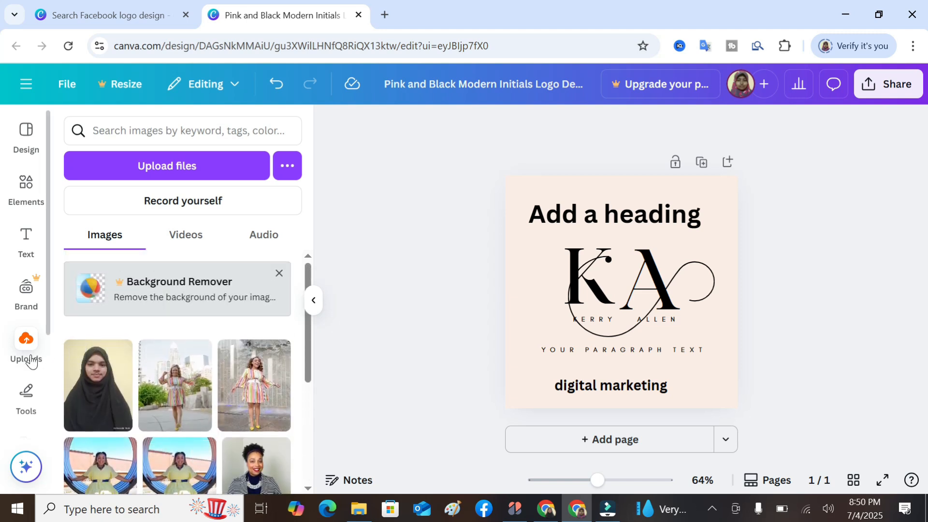
scroll(211, 385, "down", 2)
scroll(203, 384, "up", 2)
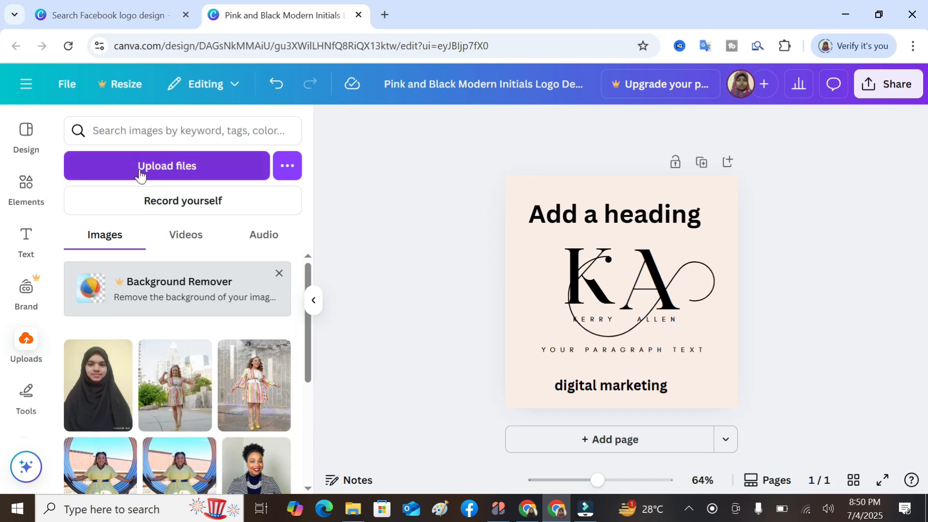
left_click(167, 173)
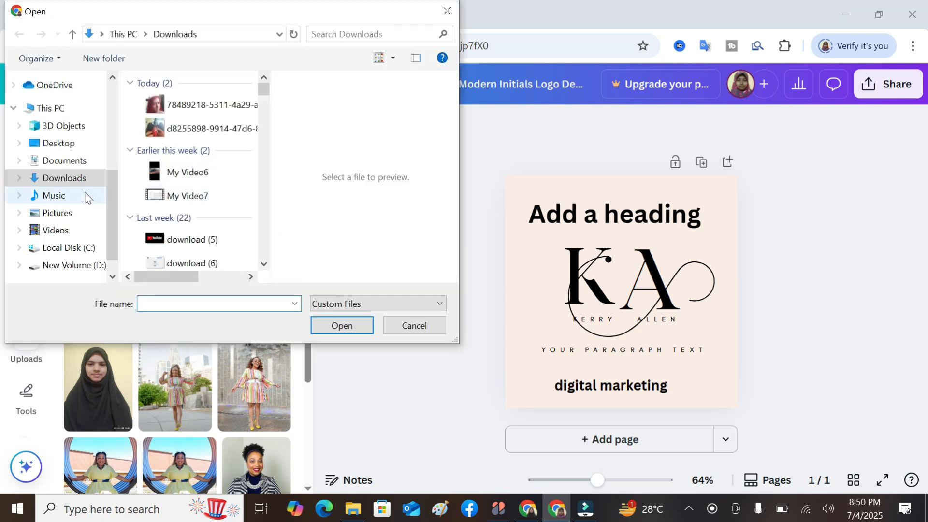
scroll(222, 160, "down", 5)
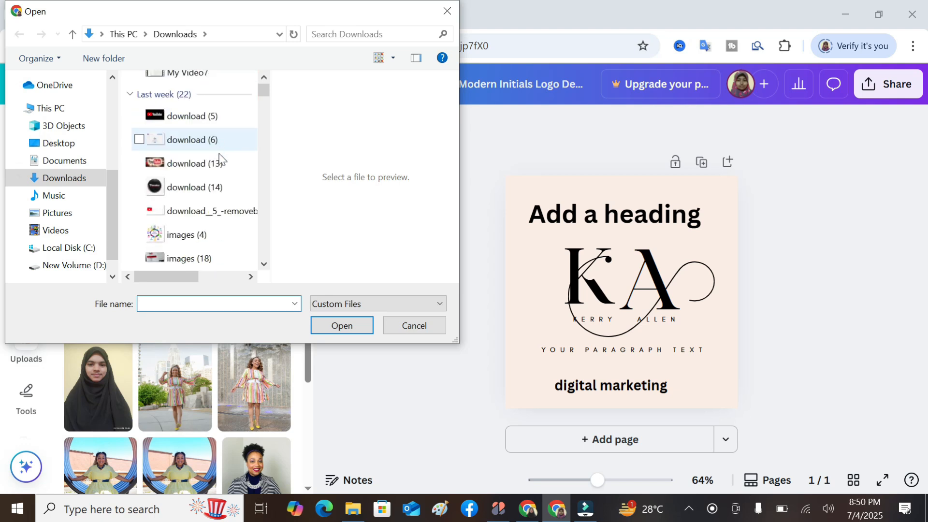
scroll(213, 203, "up", 3)
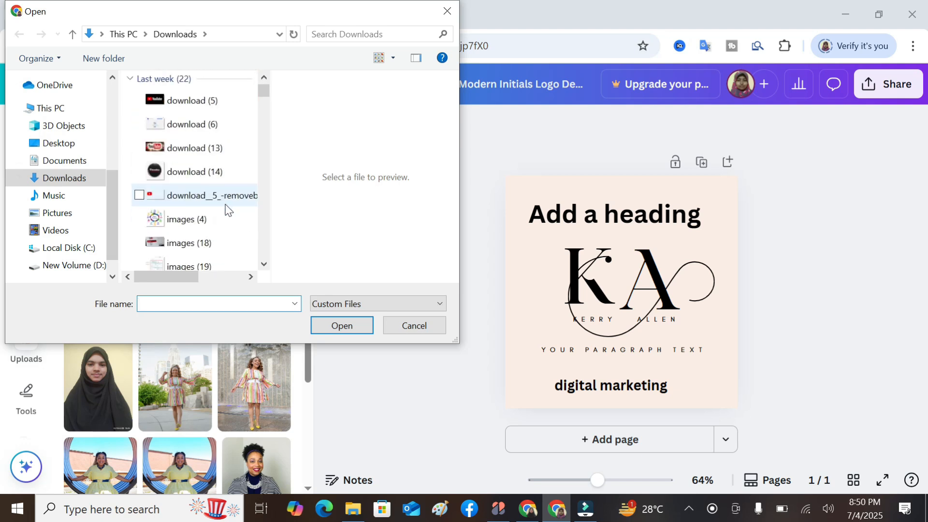
left_click(193, 172)
left_click(356, 325)
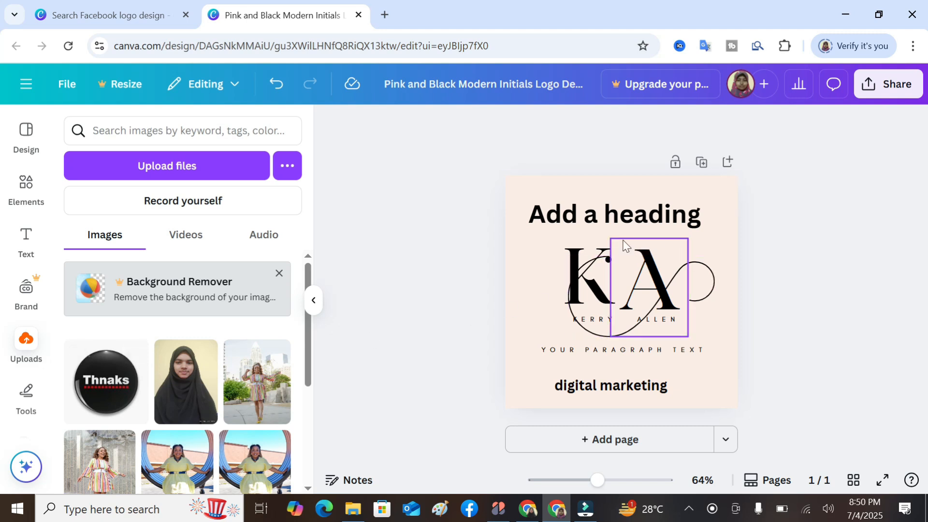
- Place the uploaded black badge image on the logo and move it to the upper-left corner of the page
left_click(96, 389)
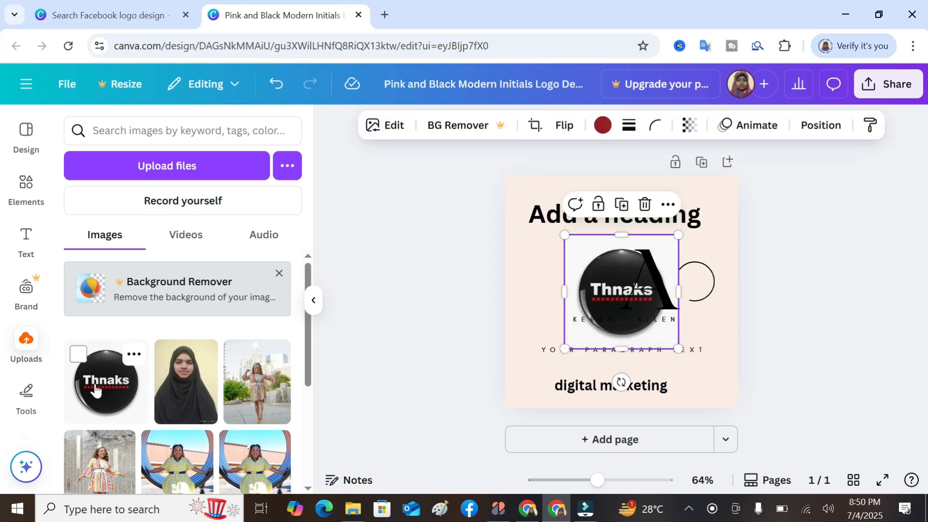
left_click_drag(586, 263, 518, 188)
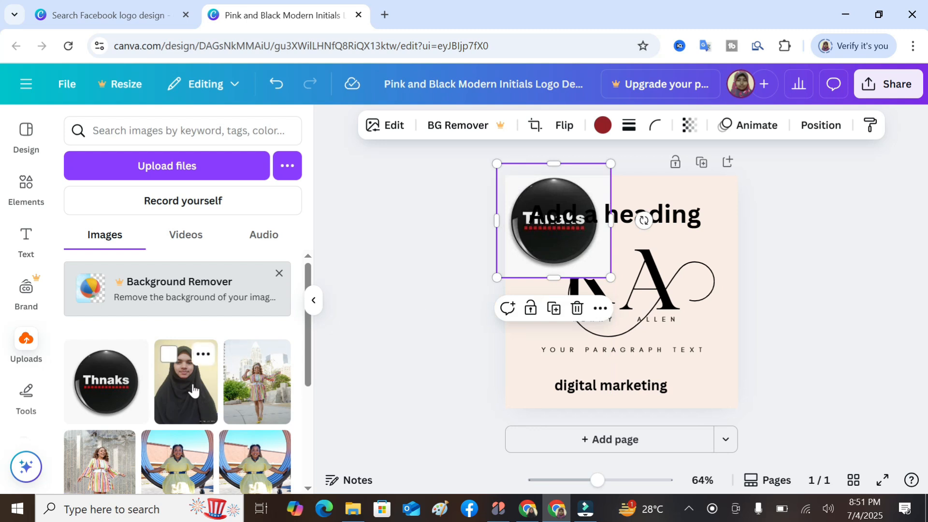
left_click(392, 218)
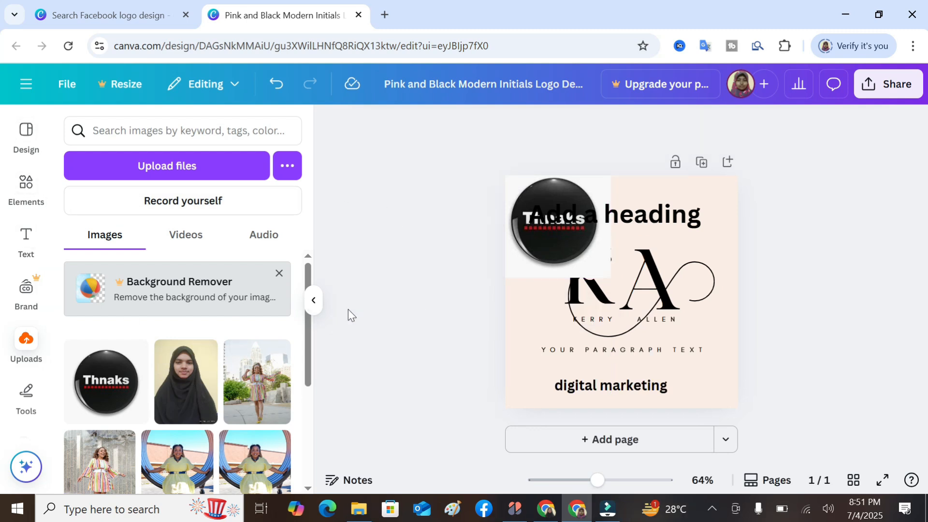
- Look through the logo templates in the design library
left_click(26, 141)
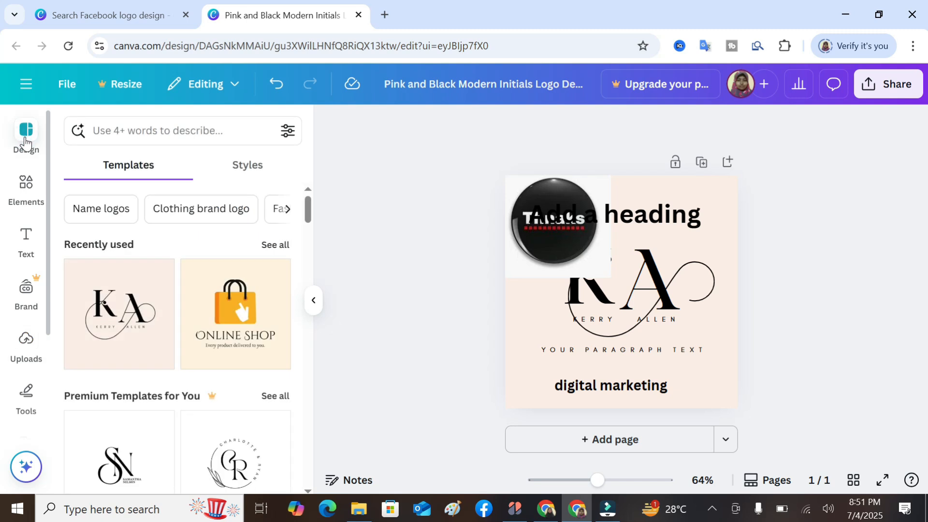
scroll(236, 326, "down", 8)
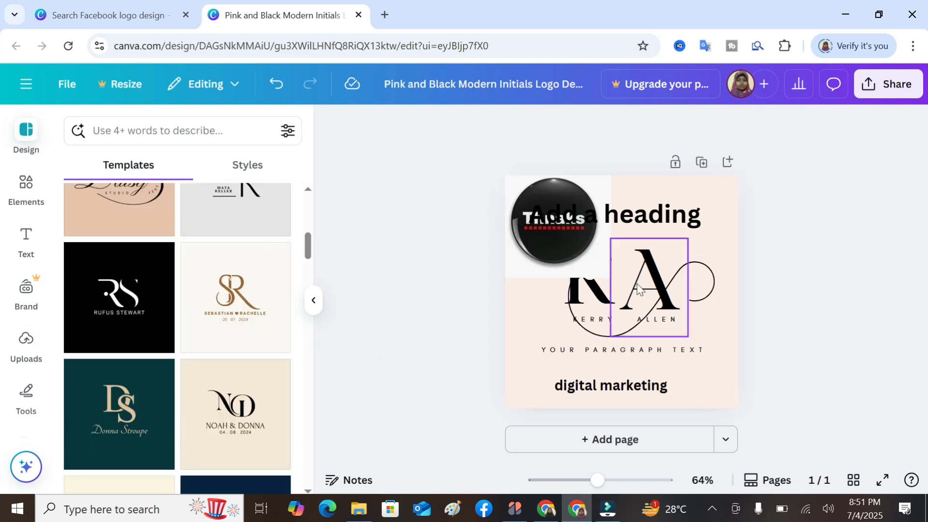
double_click(643, 214)
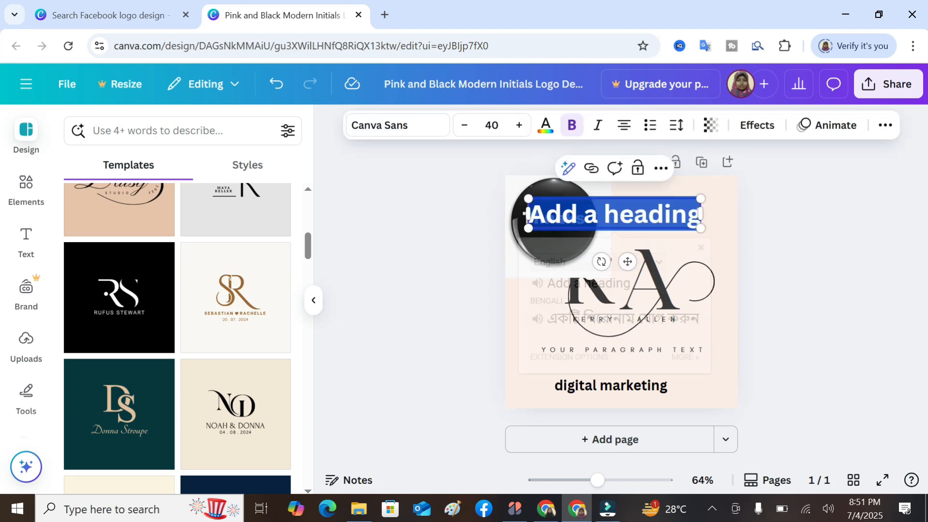
left_click(442, 265)
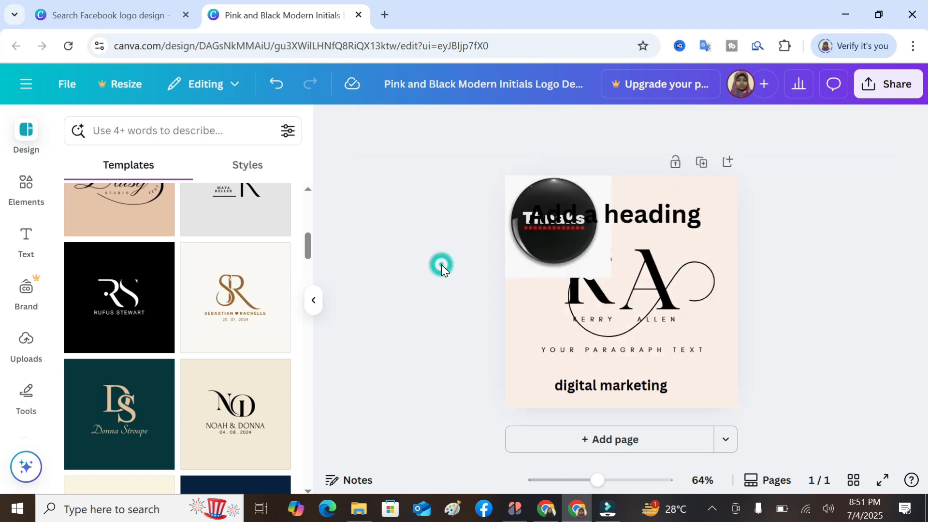
- Shift the heading right, away from the badge image, and color its text with the Brand Kit purple
left_click(625, 212)
left_click_drag(666, 213, 713, 223)
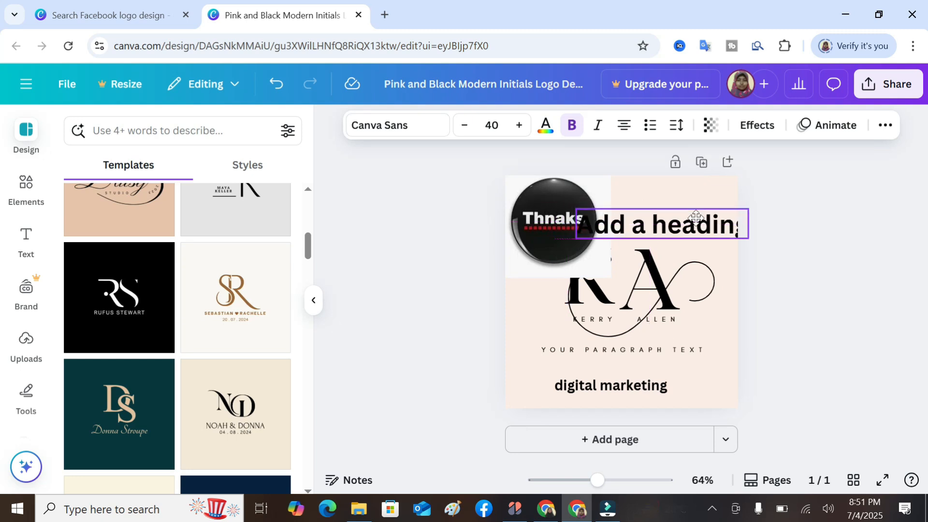
double_click(666, 224)
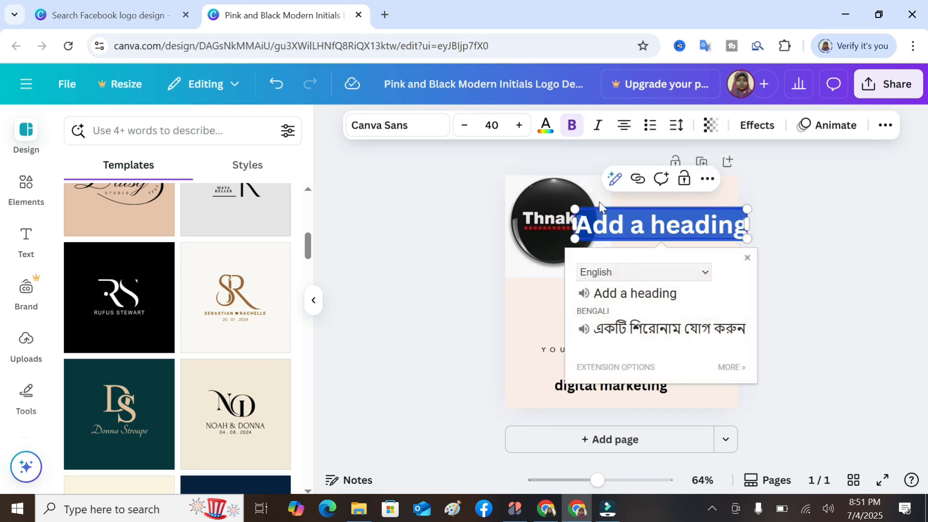
left_click(546, 128)
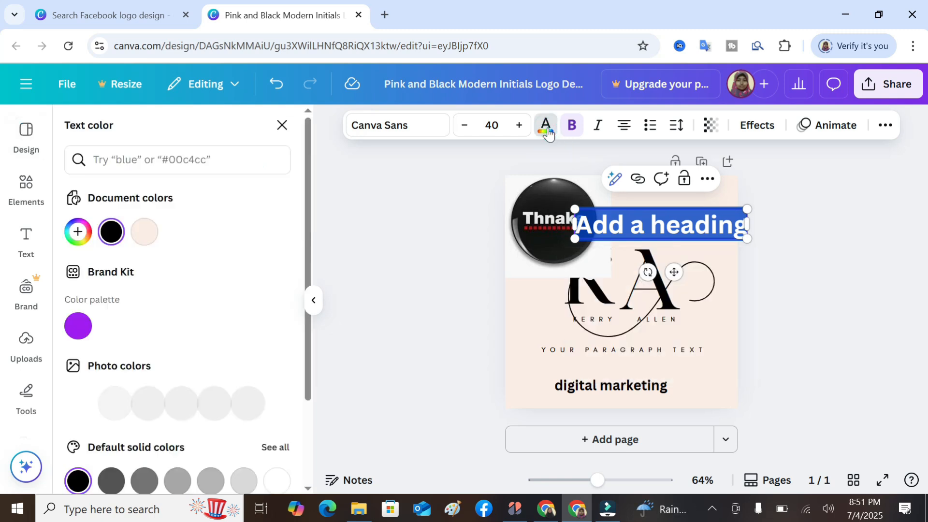
left_click(78, 324)
left_click(483, 252)
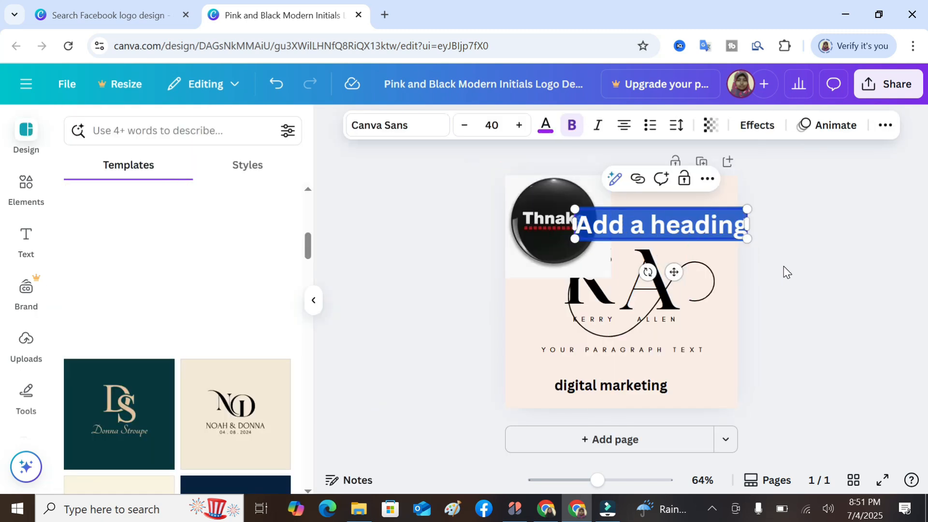
left_click(784, 267)
- Move the heading slightly back to the left and look over the available text colors
left_click_drag(653, 231, 622, 230)
double_click(626, 234)
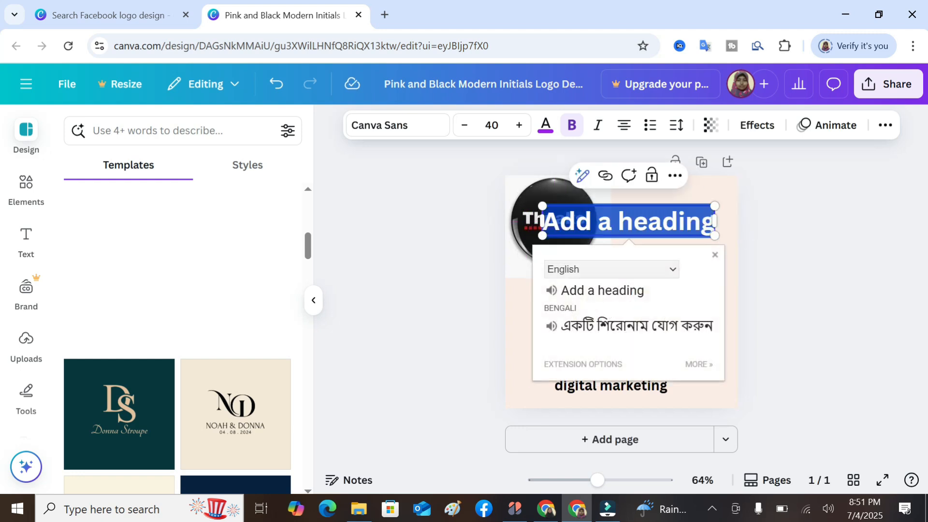
left_click(548, 131)
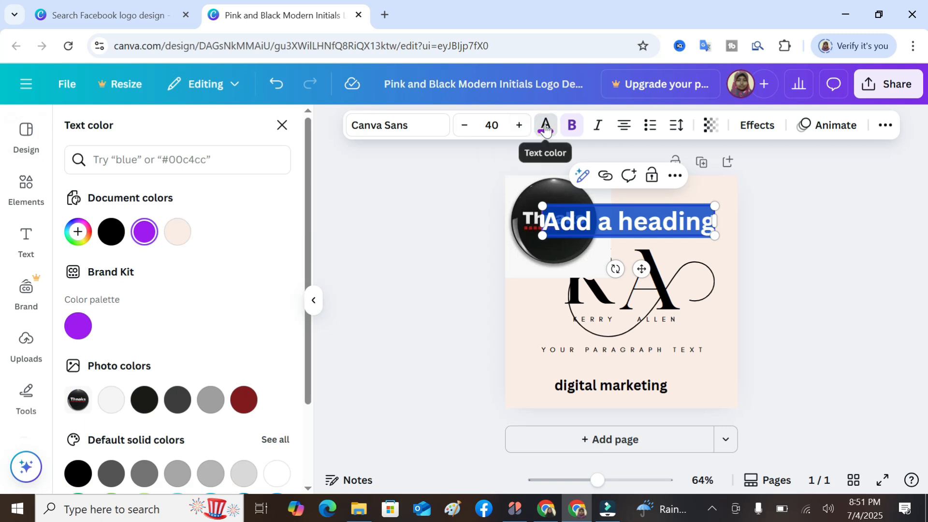
scroll(115, 341, "down", 2)
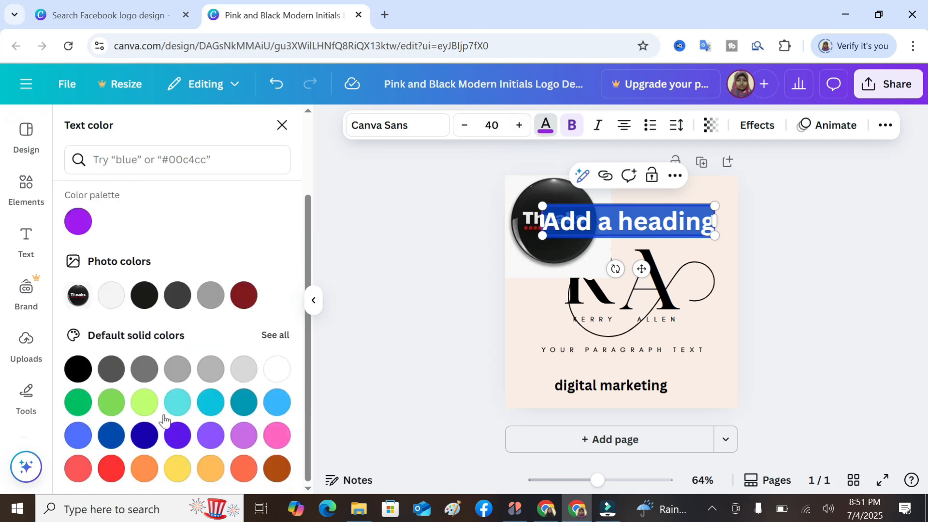
left_click(401, 308)
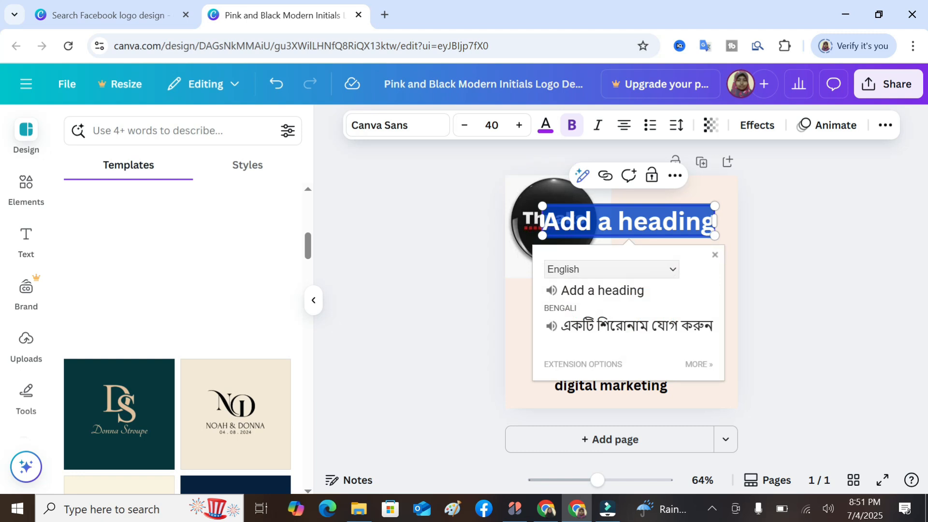
- Set the heading's font size to 32 and move the heading slightly down toward the monogram
left_click(520, 127)
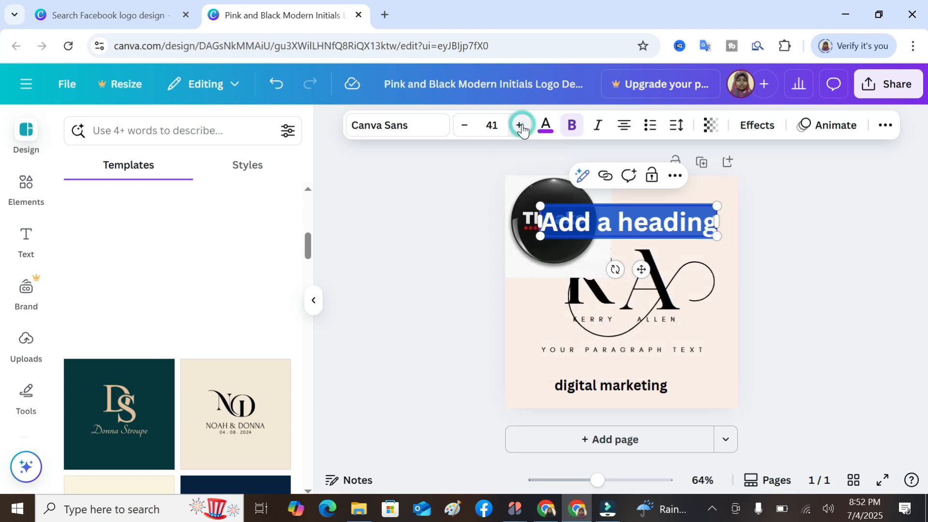
left_click(519, 127)
left_click(520, 127)
left_click(466, 126)
left_click(465, 126)
left_click(465, 126)
left_click(465, 125)
left_click(465, 126)
left_click(466, 126)
left_click(465, 126)
left_click(466, 126)
left_click(465, 126)
left_click(445, 281)
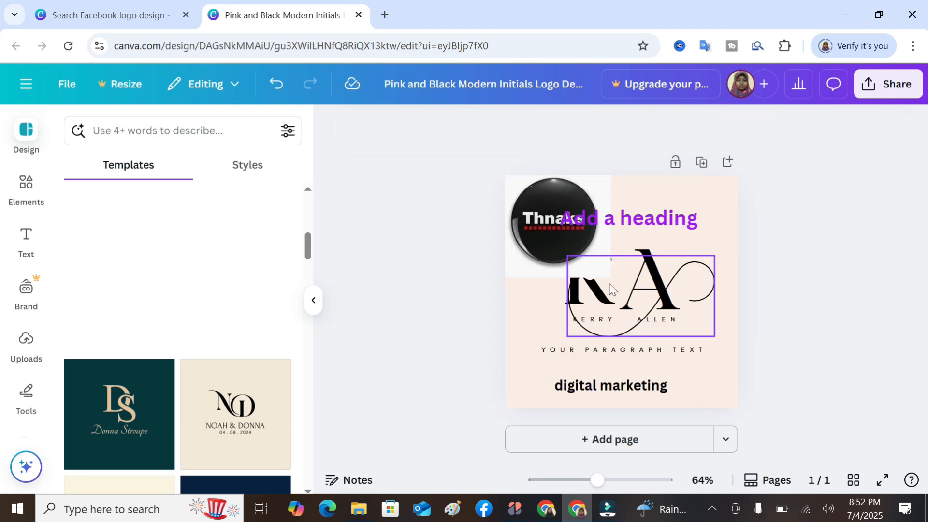
left_click_drag(653, 224, 651, 234)
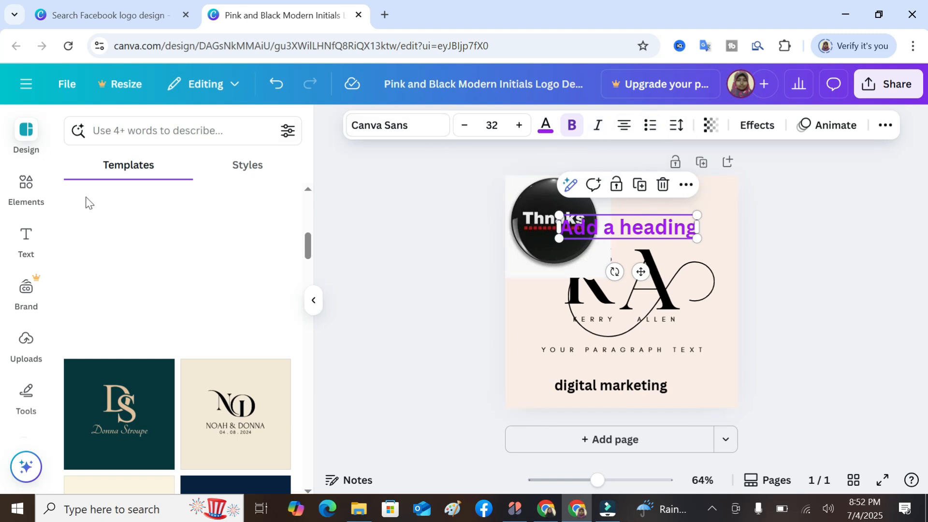
- Move the purple heading slightly right and up, above the monogram
mouse_move(634, 236)
left_mouse_down()
mouse_move(671, 226)
mouse_move(666, 207)
mouse_move(629, 270)
mouse_move(643, 230)
left_mouse_up()
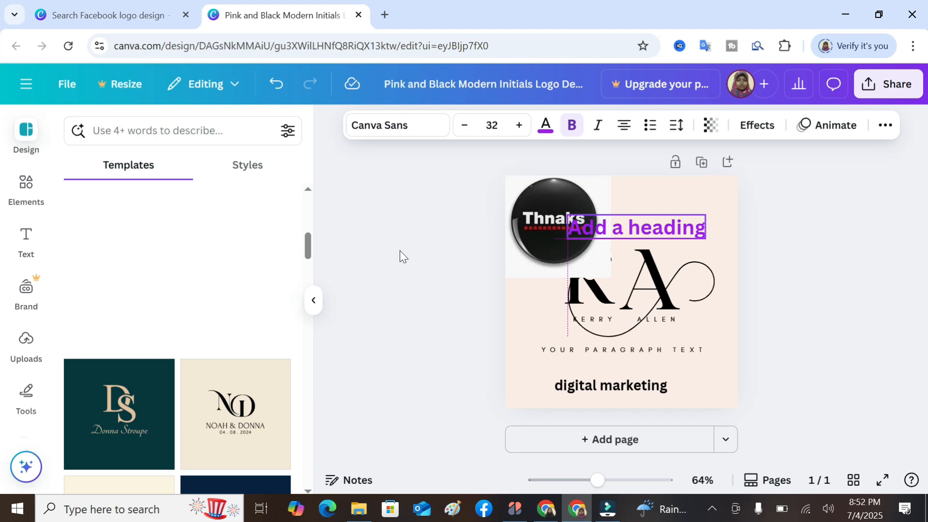
scroll(29, 348, "down", 3)
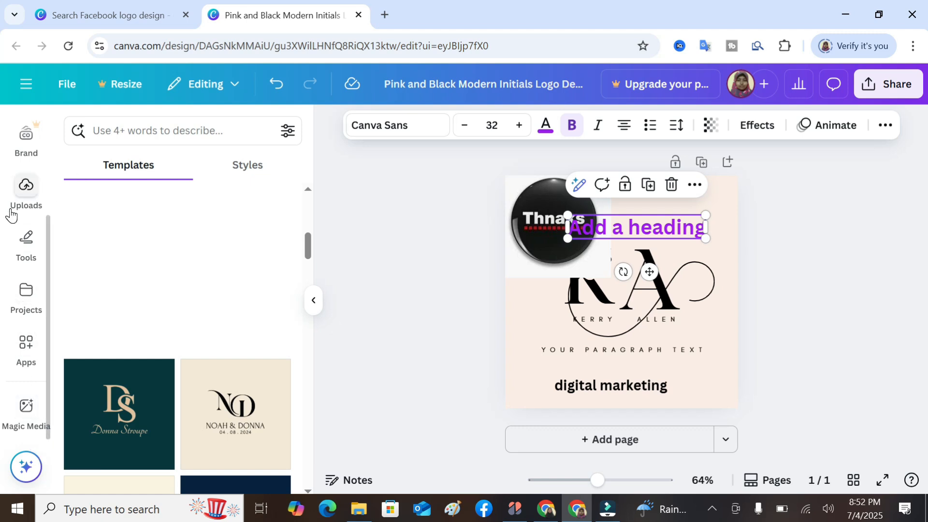
scroll(11, 213, "up", 3)
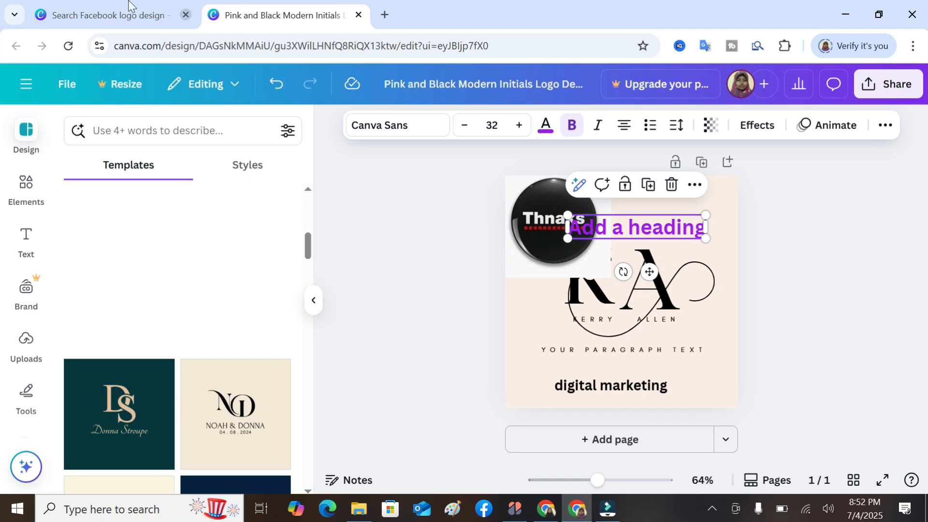
- Return to the template search page and search for "Facebook page digital marketing logo design"
left_click(98, 8)
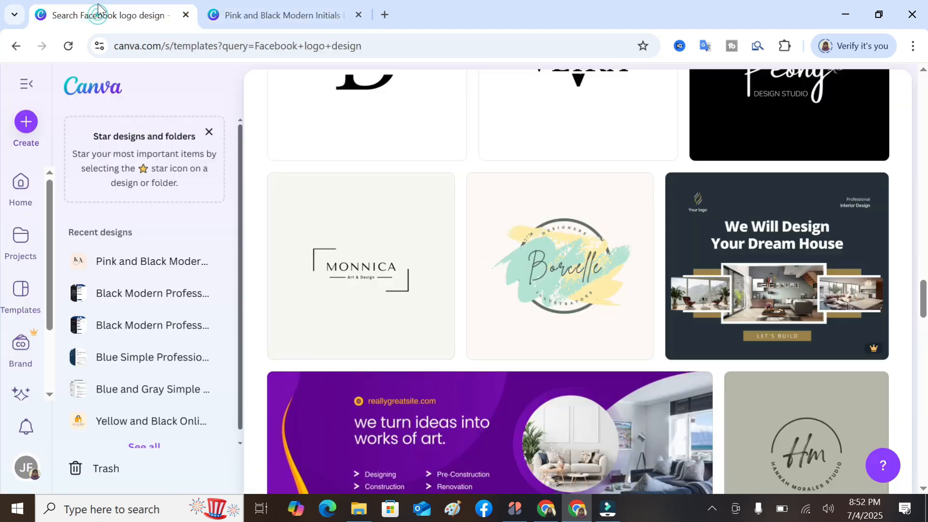
scroll(501, 292, "up", 15)
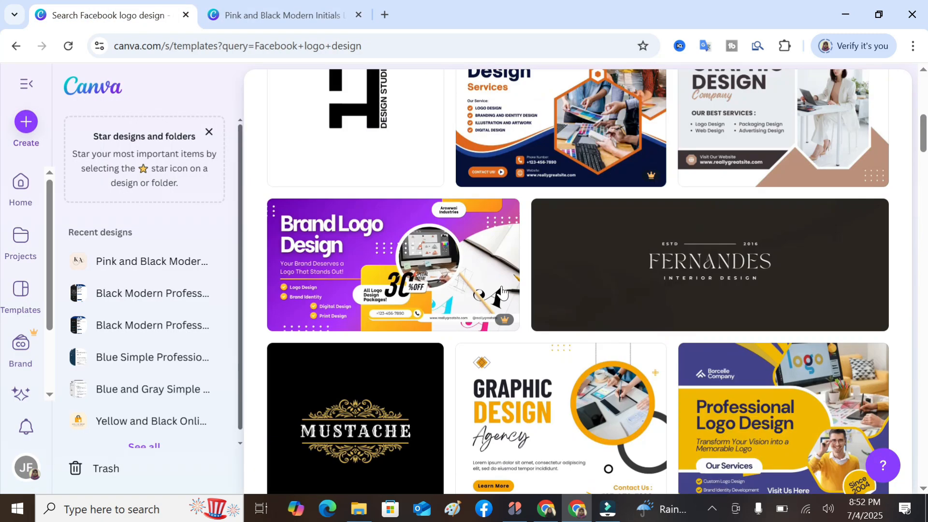
scroll(501, 290, "up", 5)
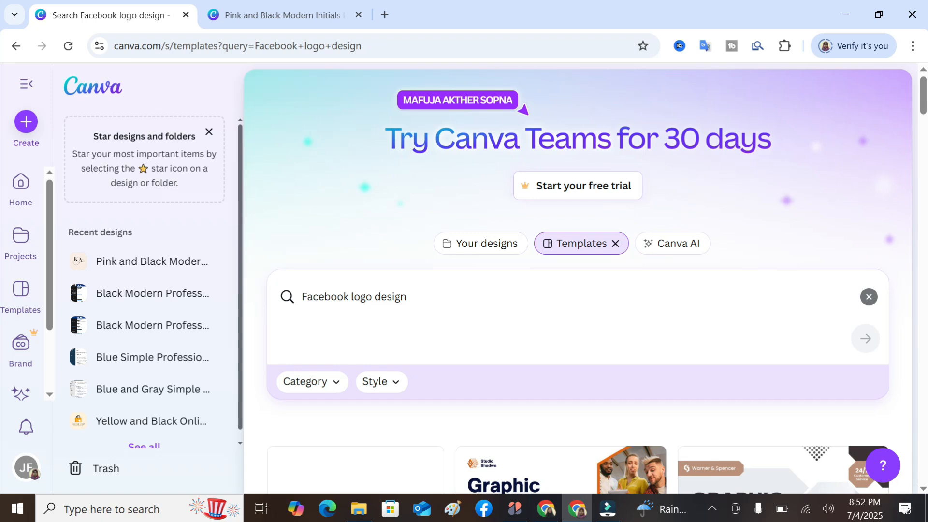
left_click(339, 296)
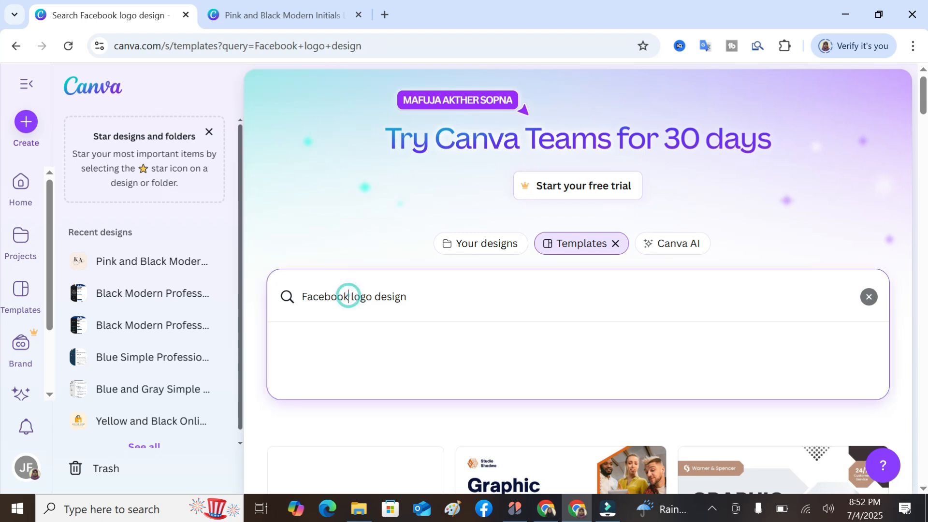
type("page ")
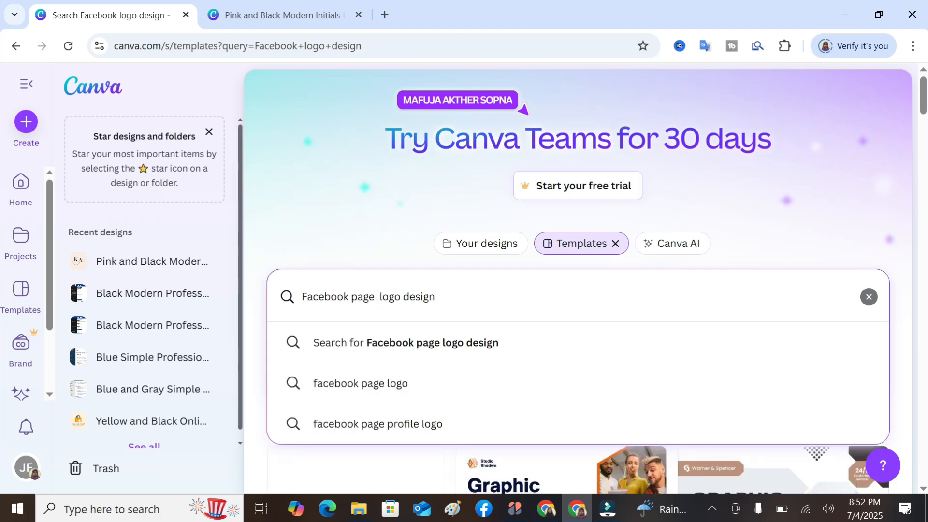
type("digital mma")
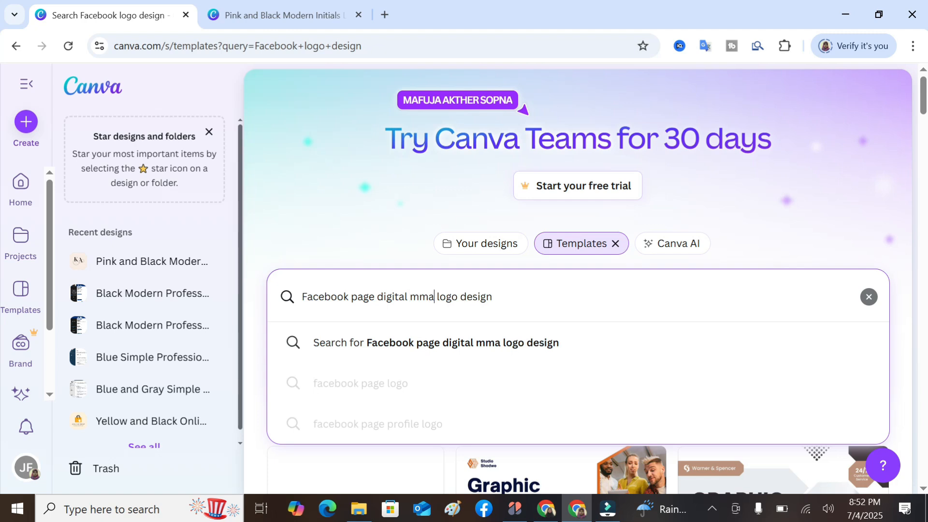
key("BackSpace")
key("BackSpace")
type("ark")
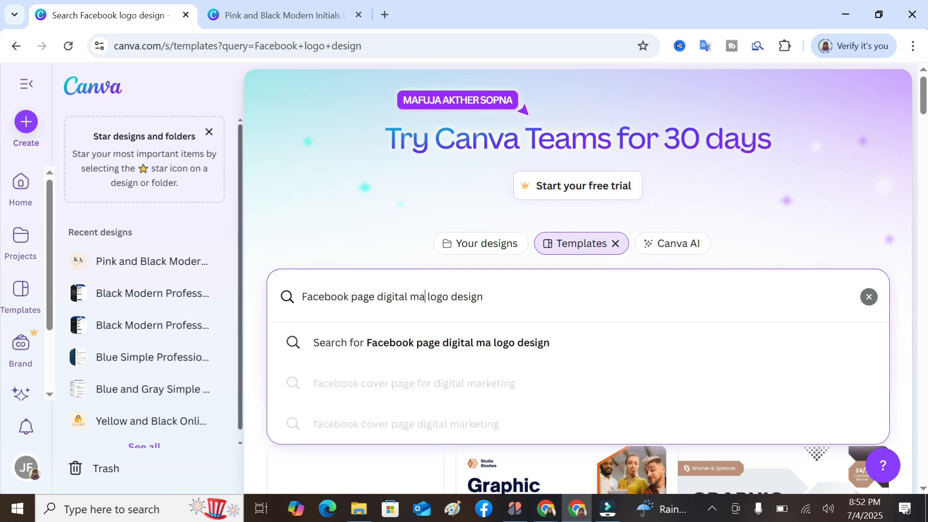
type("eting")
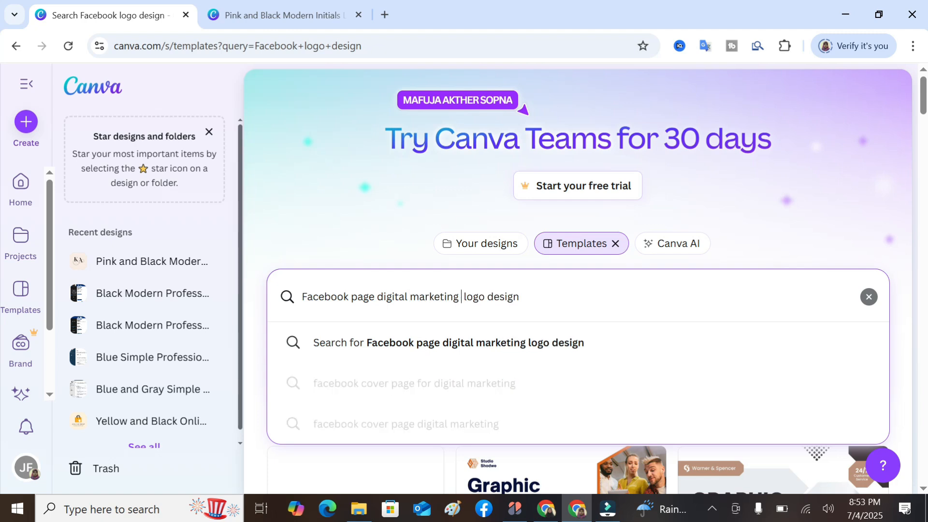
key("Return")
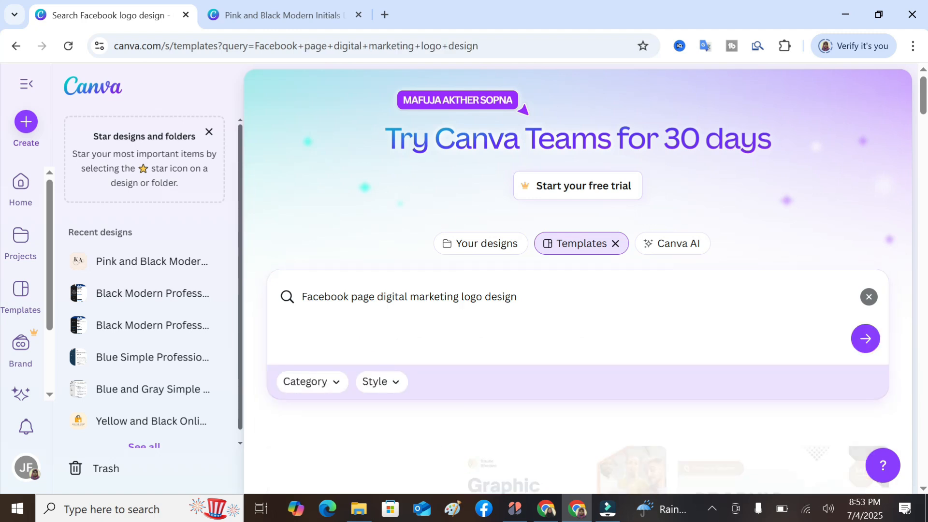
- Look through the digital marketing logo templates in the search results
scroll(689, 311, "down", 5)
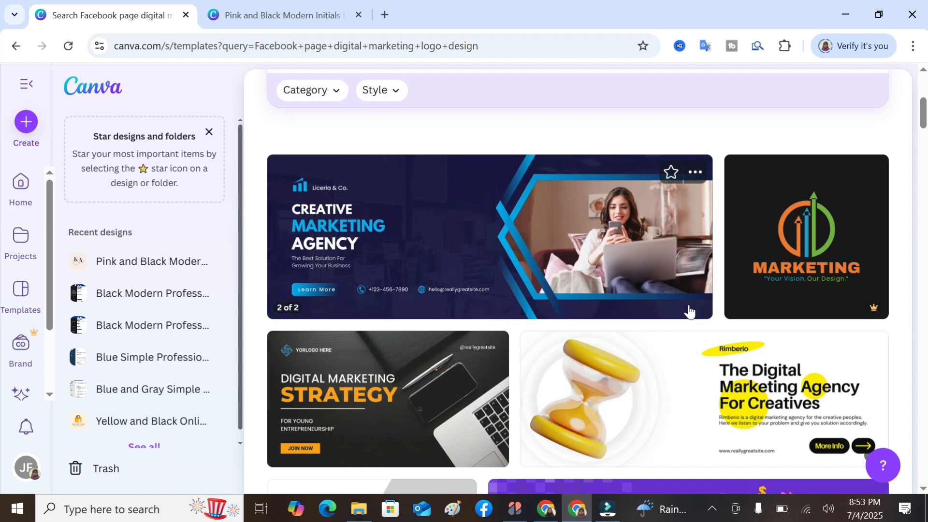
scroll(688, 312, "down", 7)
scroll(688, 311, "down", 12)
scroll(688, 311, "up", 4)
scroll(749, 283, "down", 18)
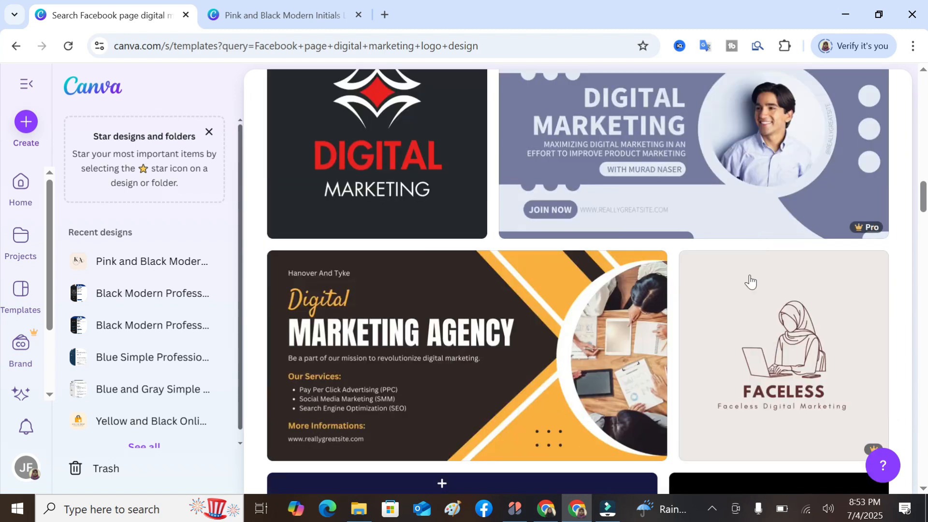
scroll(739, 319, "down", 7)
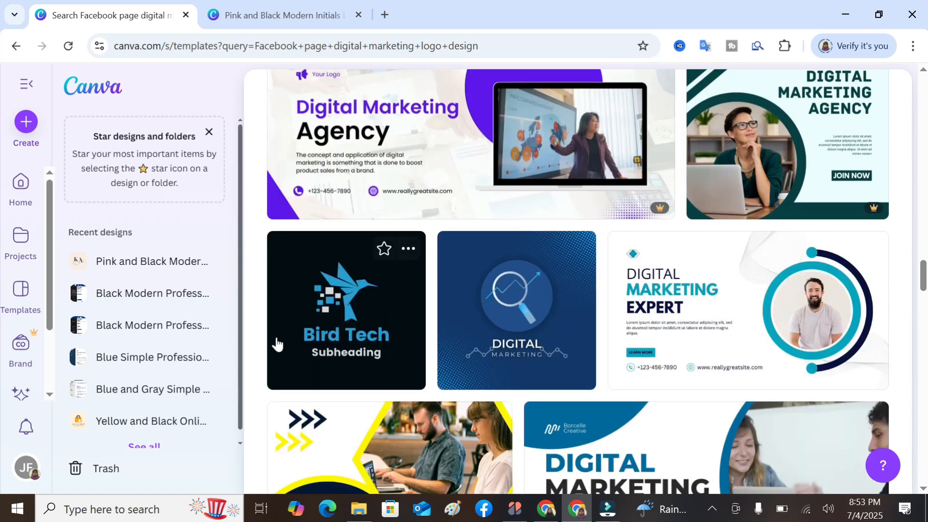
scroll(516, 348, "down", 6)
scroll(517, 348, "up", 20)
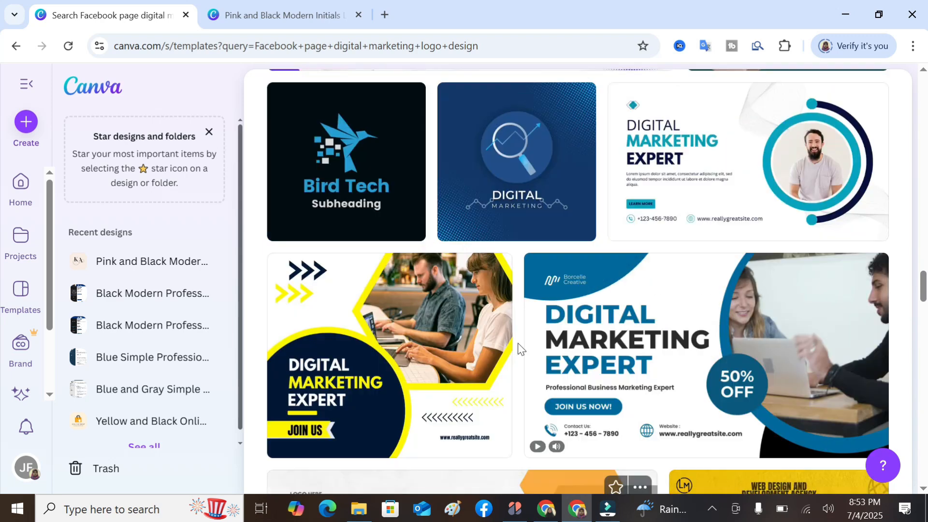
scroll(520, 346, "up", 20)
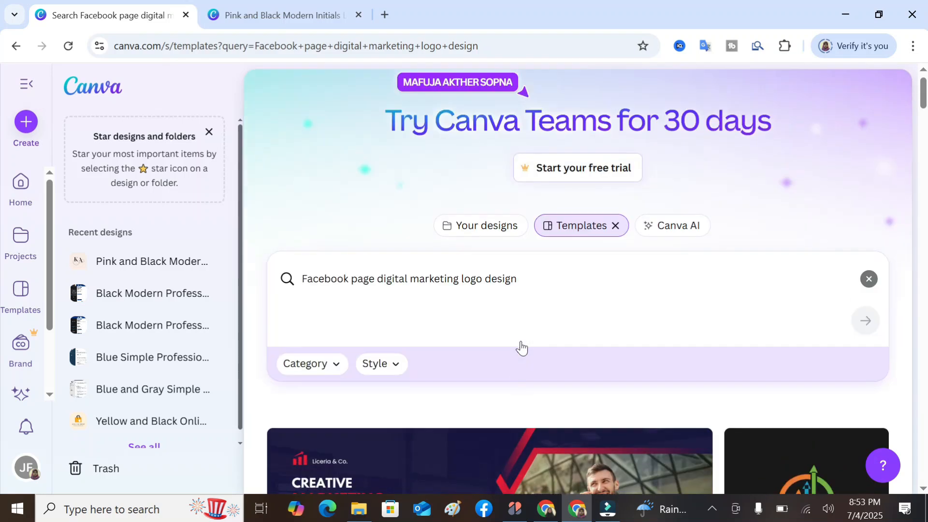
- Replace "digital marketing" in the query and search for "Facebook page business logo design"
left_click(378, 294)
left_click_drag(380, 296, 453, 296)
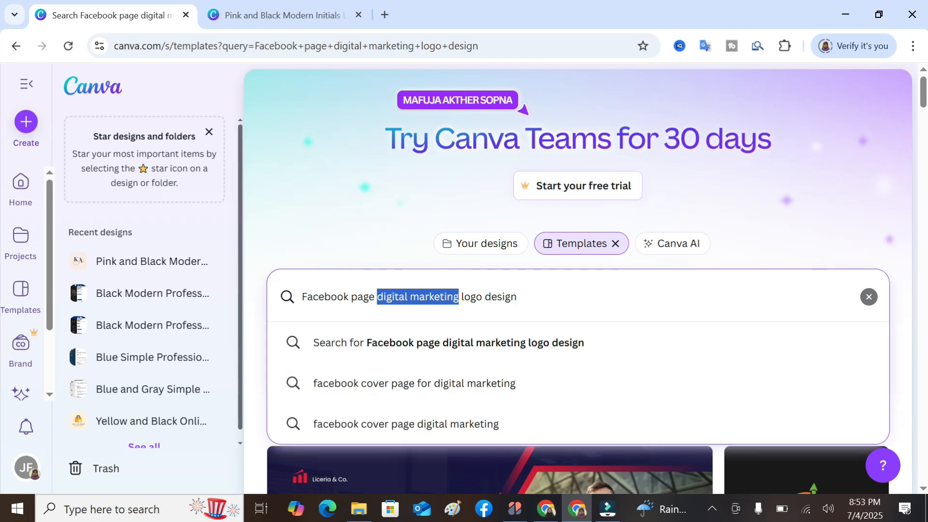
type("busines")
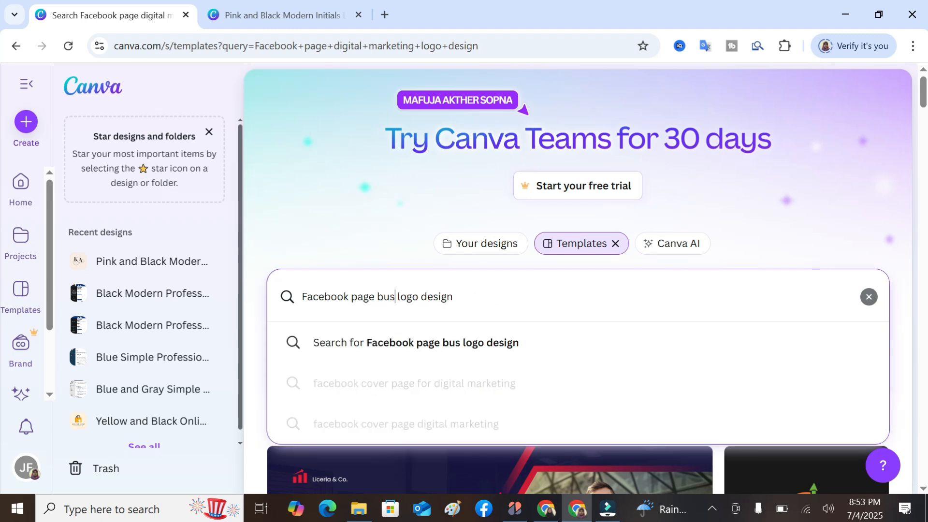
type("s")
key("Return")
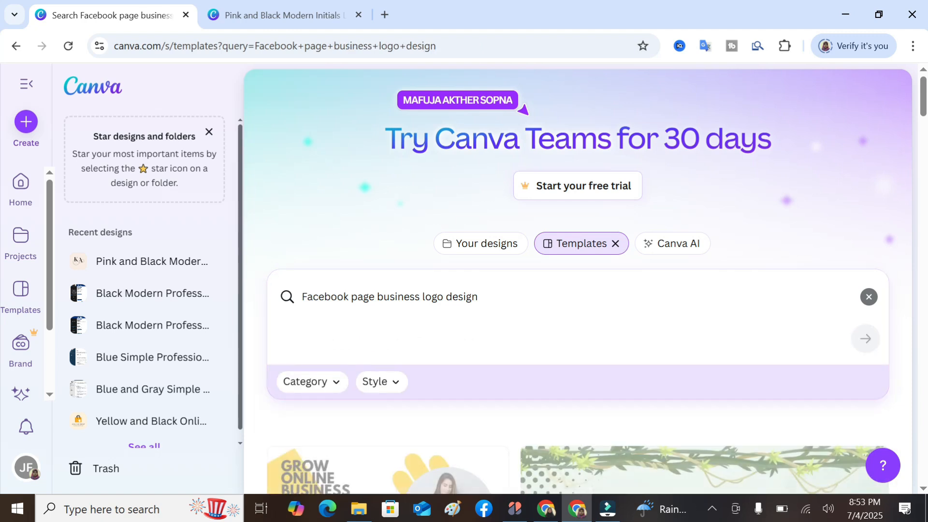
- Reorder the query and search the templates for "Facebook business page logo design"
left_click_drag(375, 296, 415, 296)
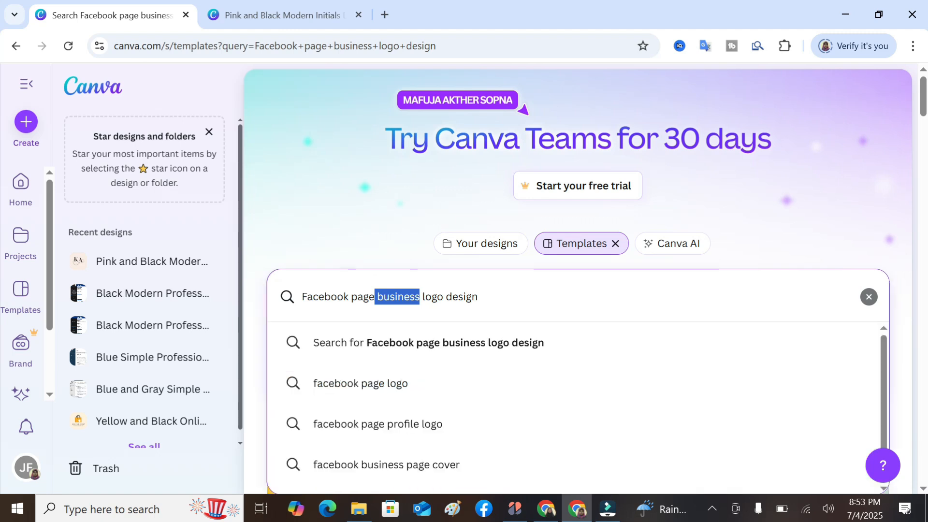
key("BackSpace")
left_click(348, 297)
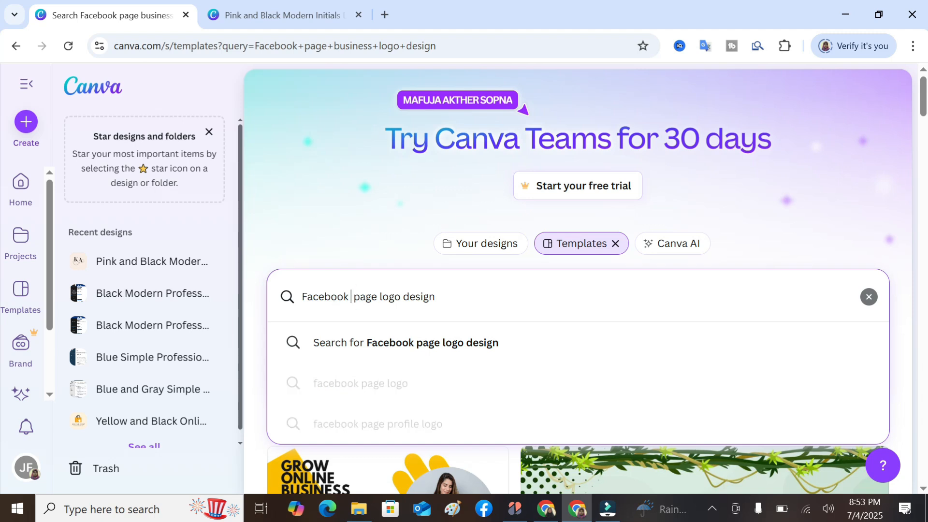
type("business")
left_click(520, 293)
key("Return")
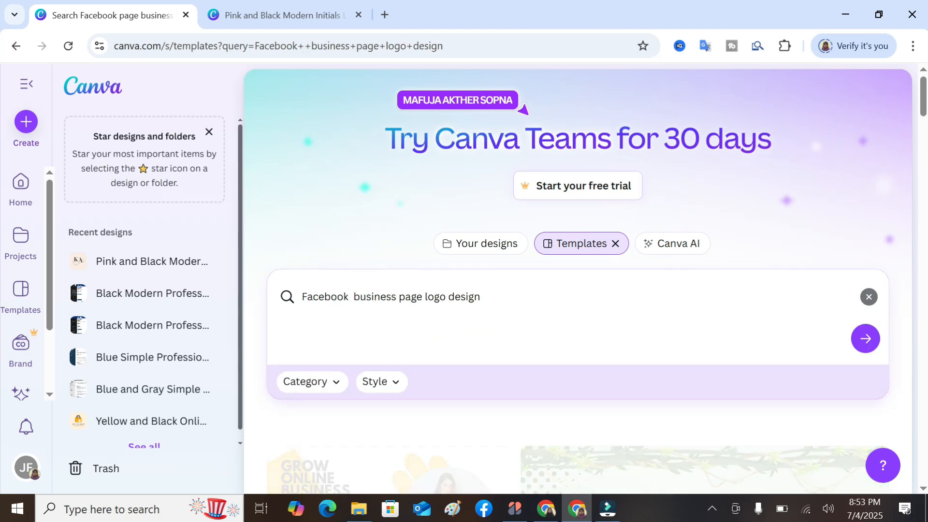
- Find the alvioni fashion brand art design logo among the results and open it for customizing
scroll(521, 296, "down", 5)
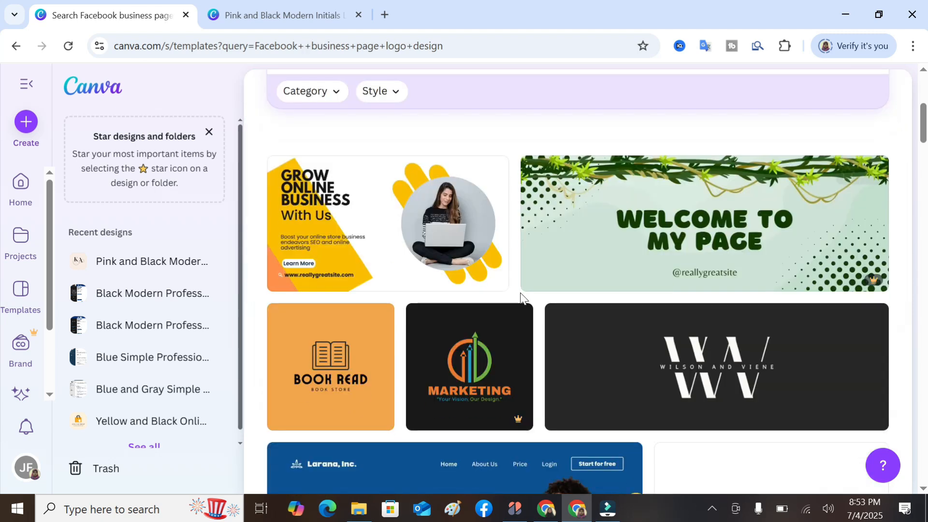
scroll(413, 290, "down", 12)
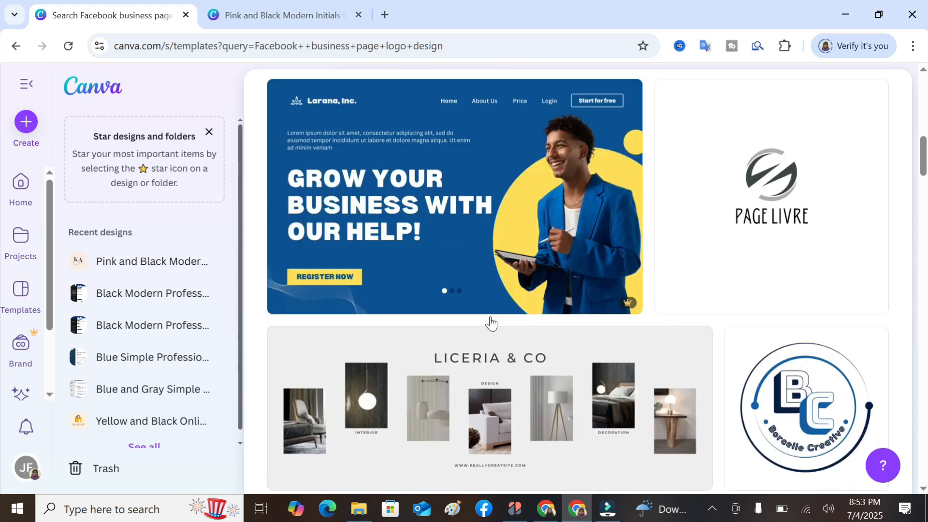
scroll(491, 323, "down", 8)
scroll(490, 323, "up", 6)
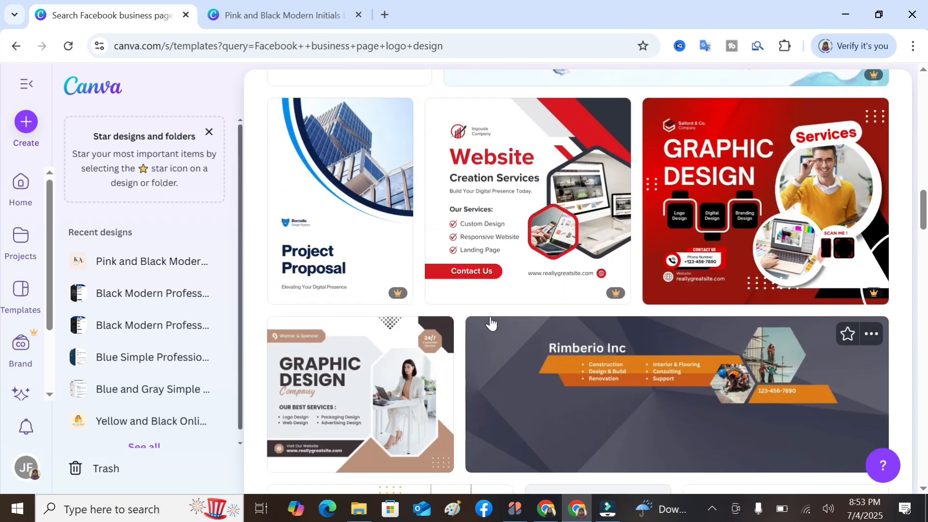
scroll(491, 323, "down", 8)
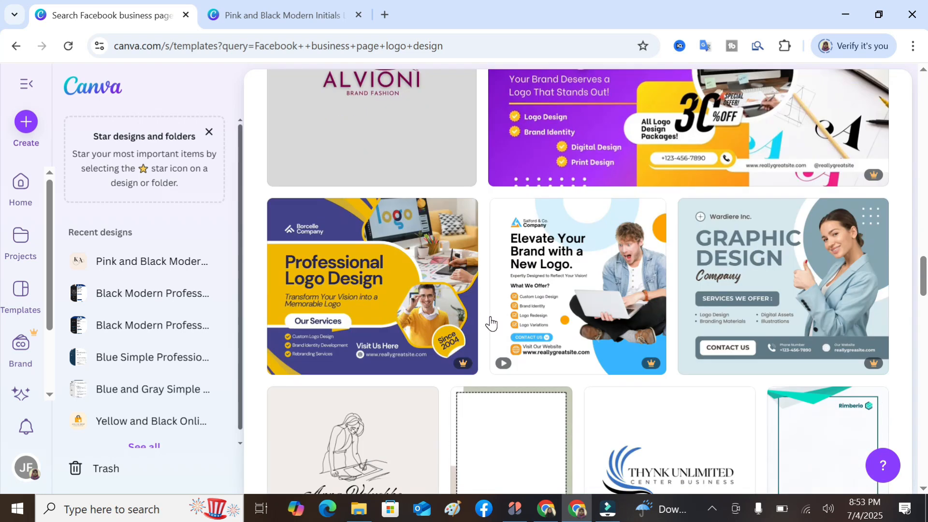
scroll(489, 323, "up", 3)
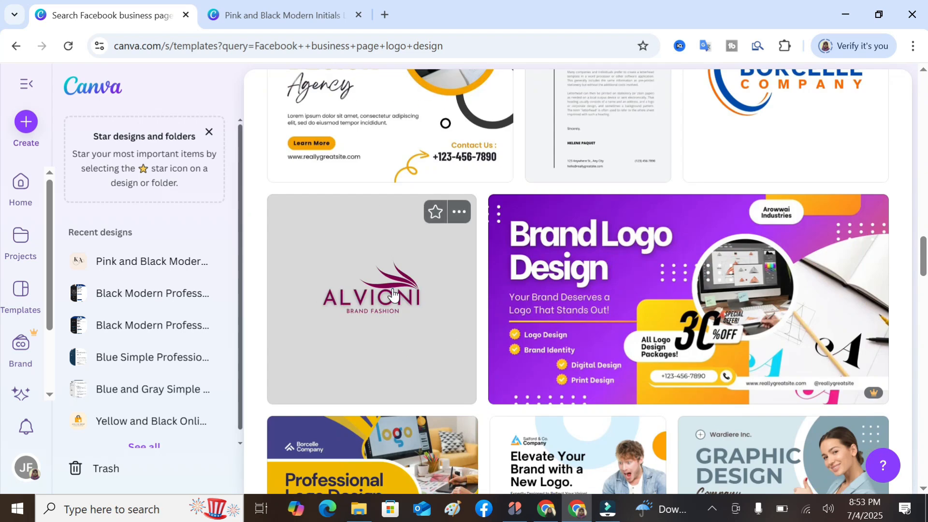
left_click(392, 292)
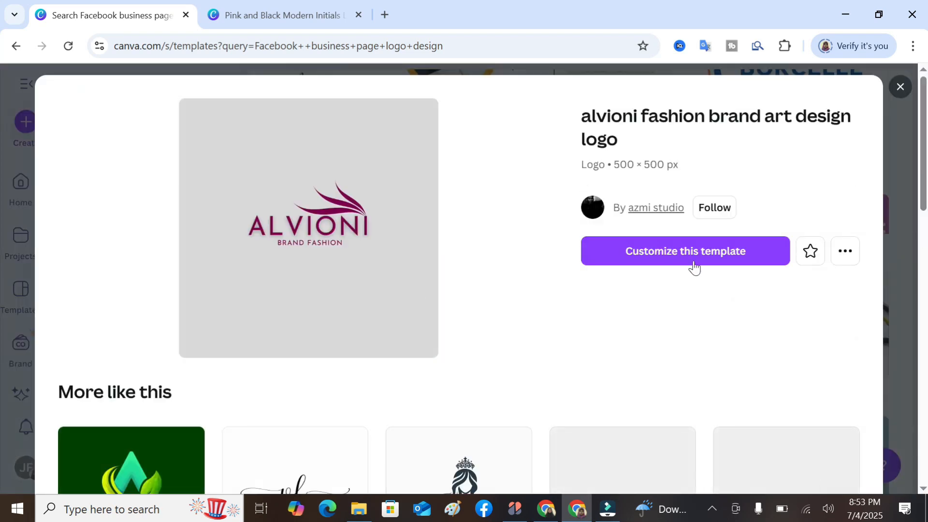
left_click(697, 261)
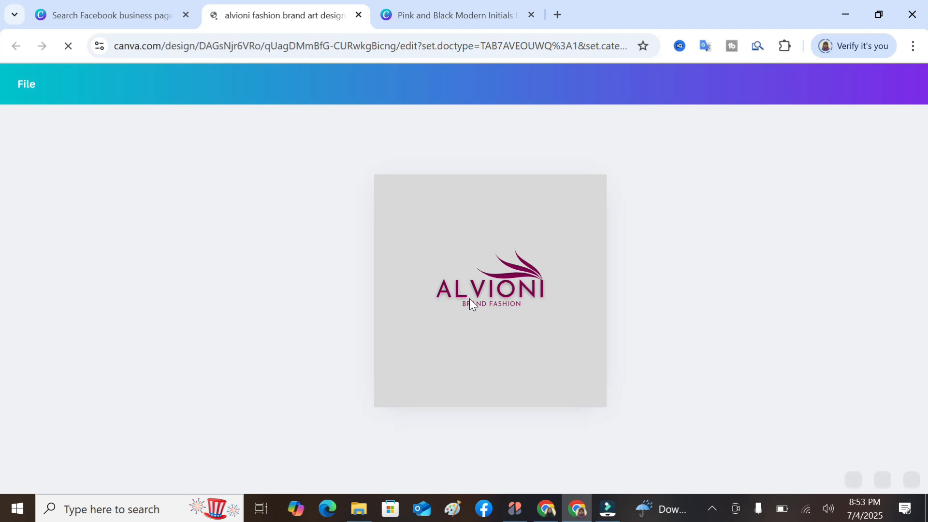
- Add a default heading text to the design below the ALVIONI logo
double_click(488, 293)
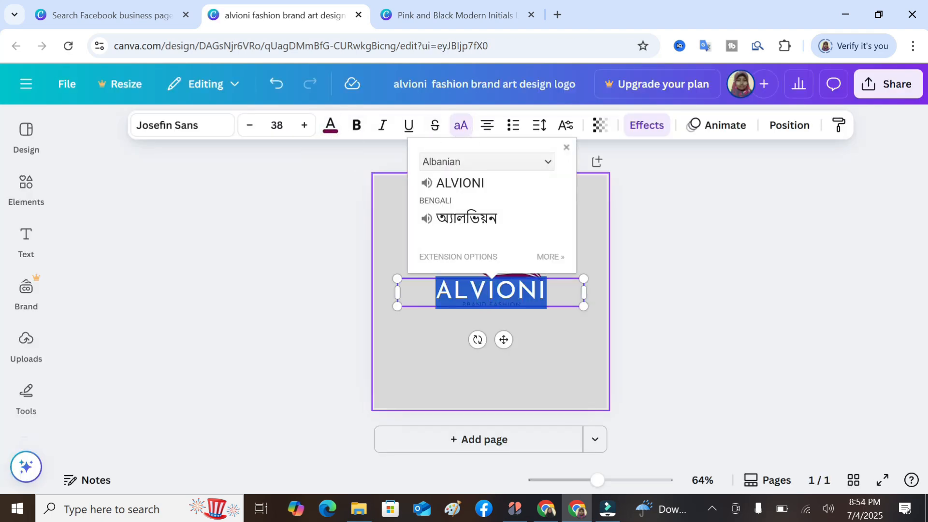
left_click(341, 291)
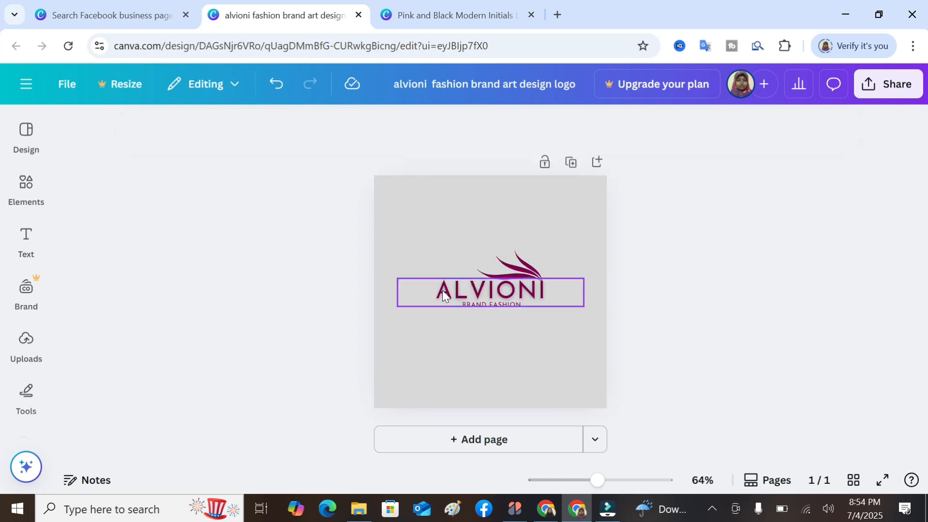
left_click(27, 236)
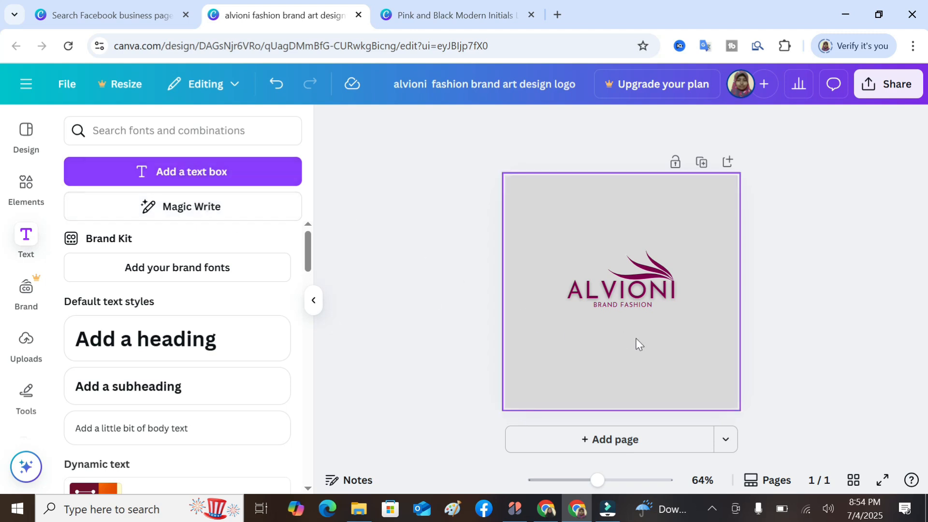
left_click(160, 338)
- Add the recently used "Thank you!" font combination to the design and move it above the ALVIONI name
scroll(160, 337, "down", 2)
scroll(148, 360, "down", 4)
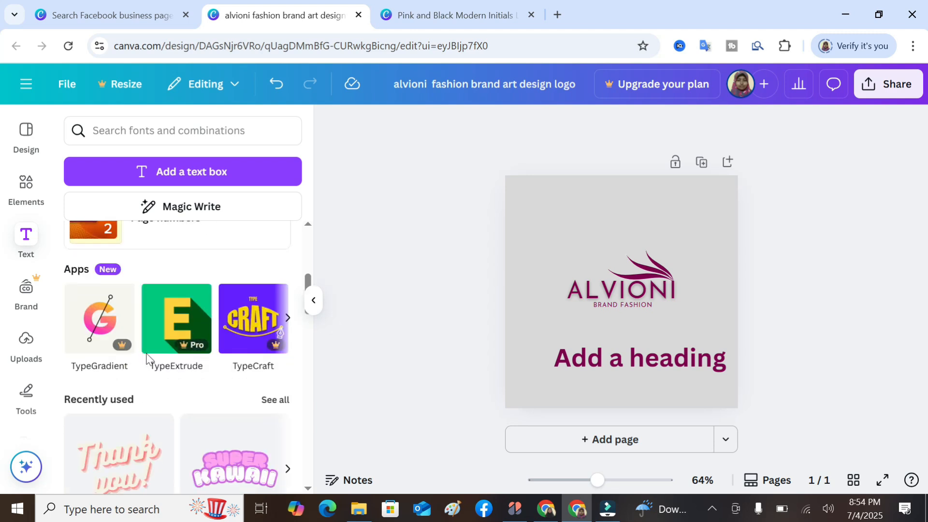
scroll(147, 360, "down", 5)
scroll(147, 360, "up", 3)
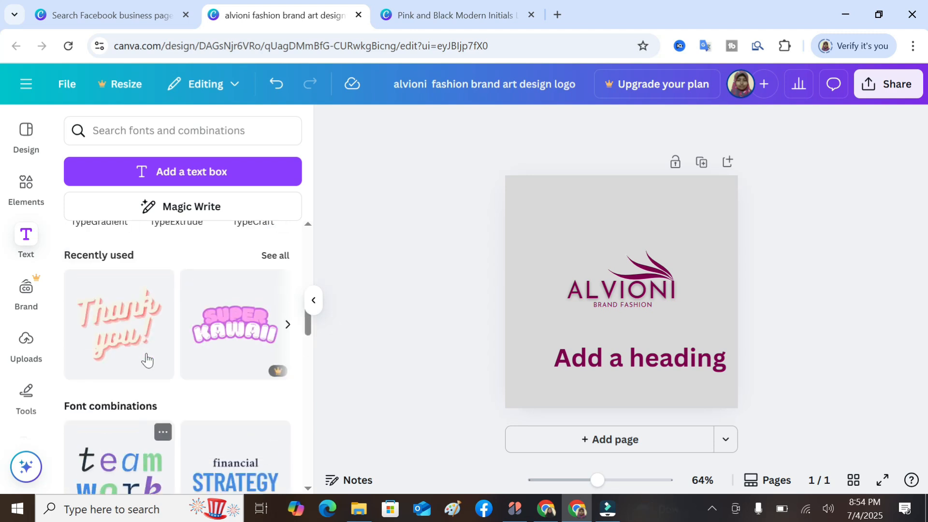
left_click(115, 322)
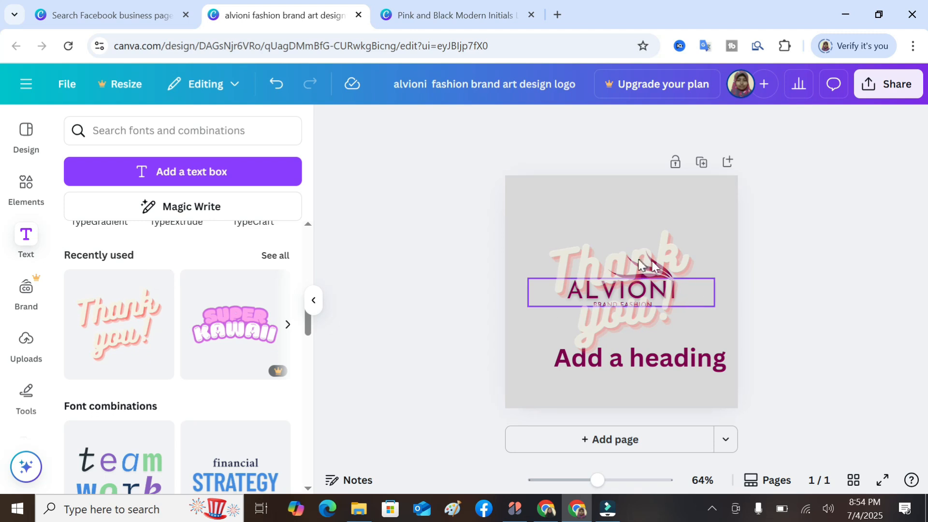
left_click(573, 260)
left_click_drag(573, 261, 553, 203)
- Replace the word "Thank" in the added text group with "a" and shift the group slightly to the left
left_click(607, 226)
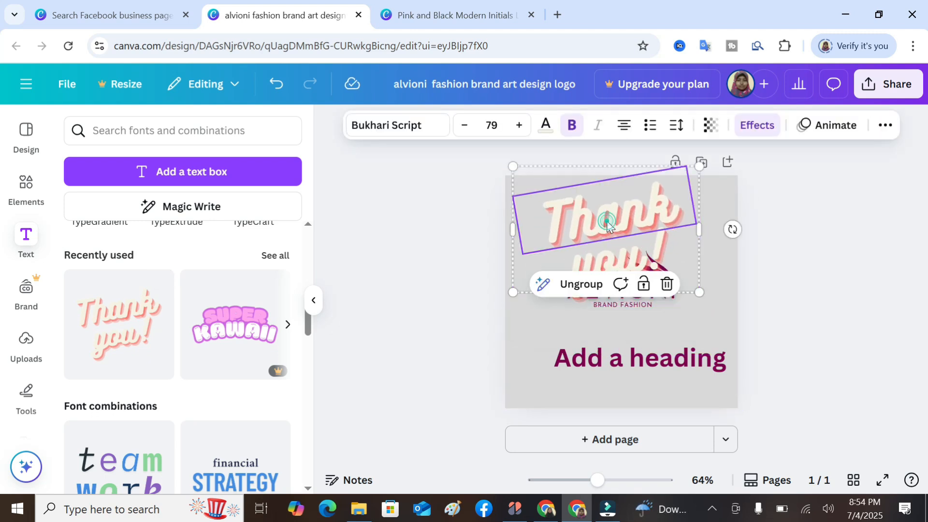
double_click(606, 221)
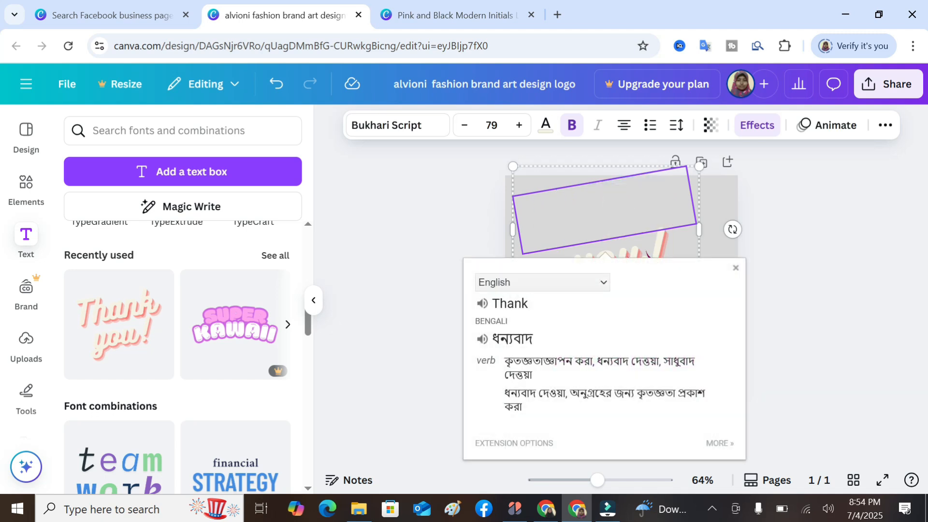
type("a")
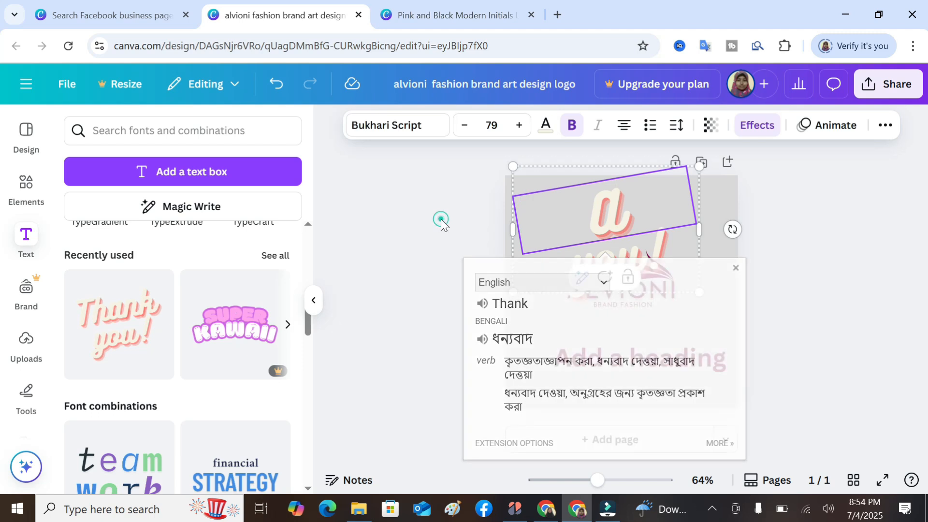
left_click(440, 219)
left_click(618, 214)
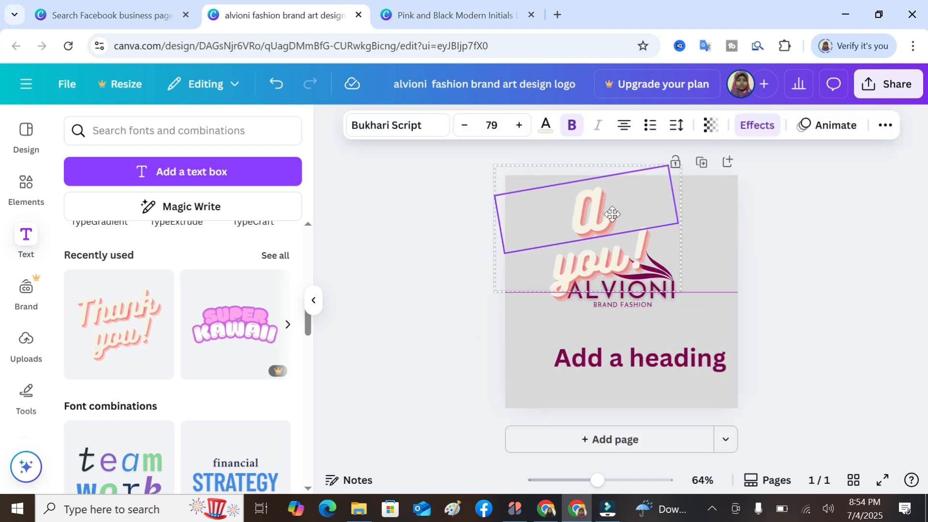
left_click(429, 250)
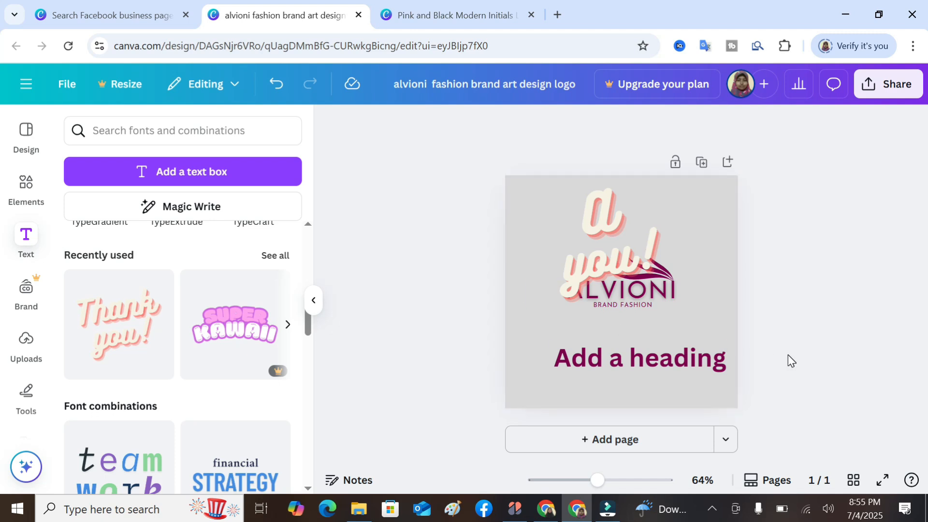
- Return to the template search, close the alvioni preview and search for "Facebook business page banner design"
left_click(92, 15)
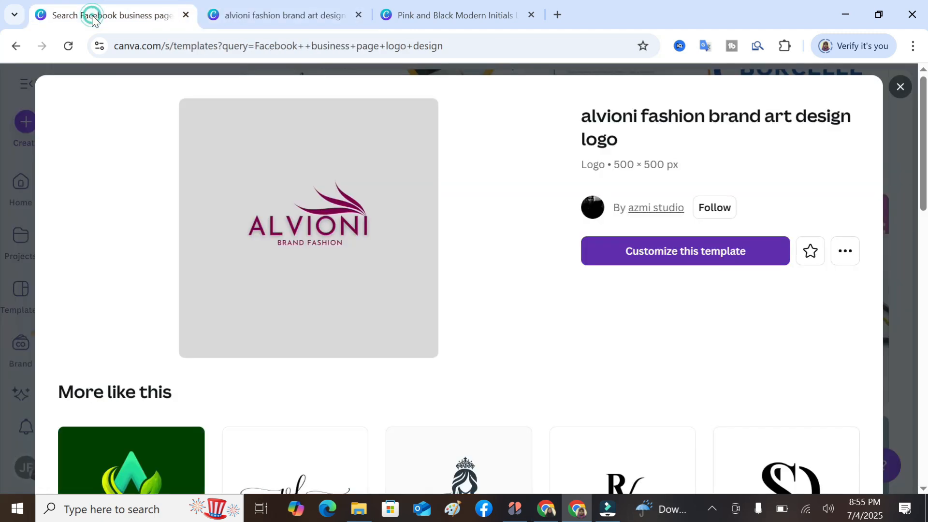
left_click(901, 87)
scroll(684, 223, "up", 10)
scroll(685, 223, "up", 10)
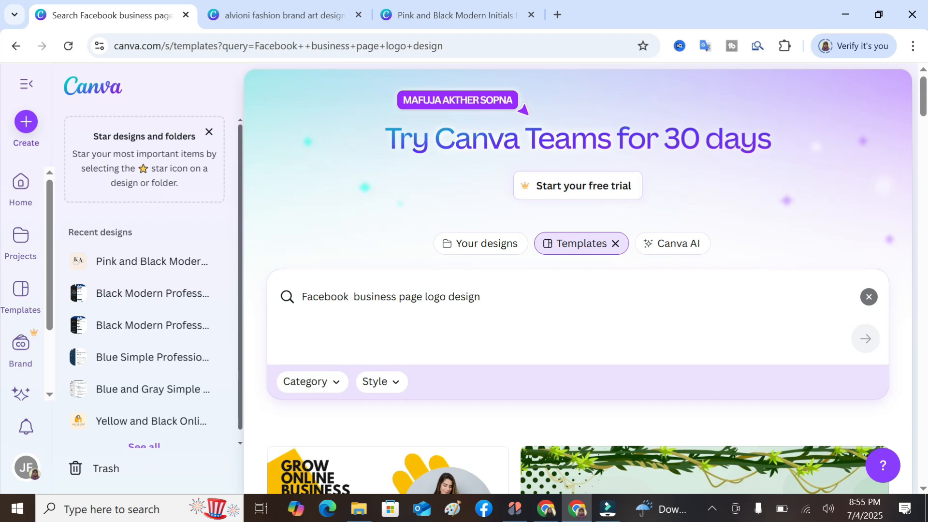
double_click(434, 296)
type("banner")
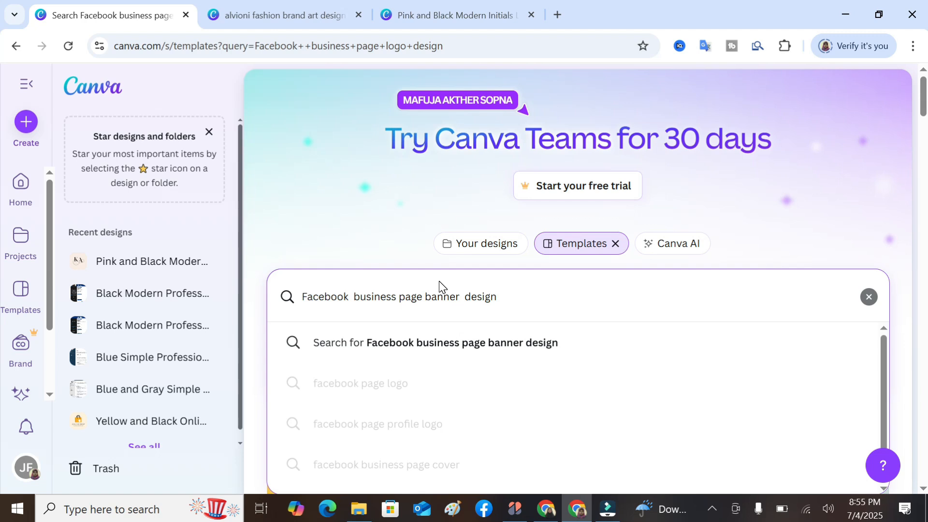
key("Return")
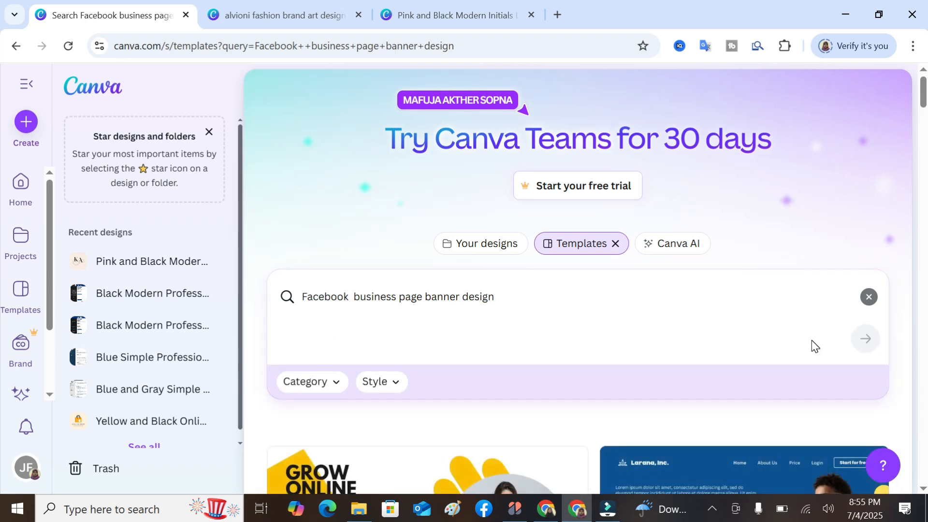
- Browse the Facebook business page banner results and compare the free and Pro templates
scroll(811, 340, "down", 13)
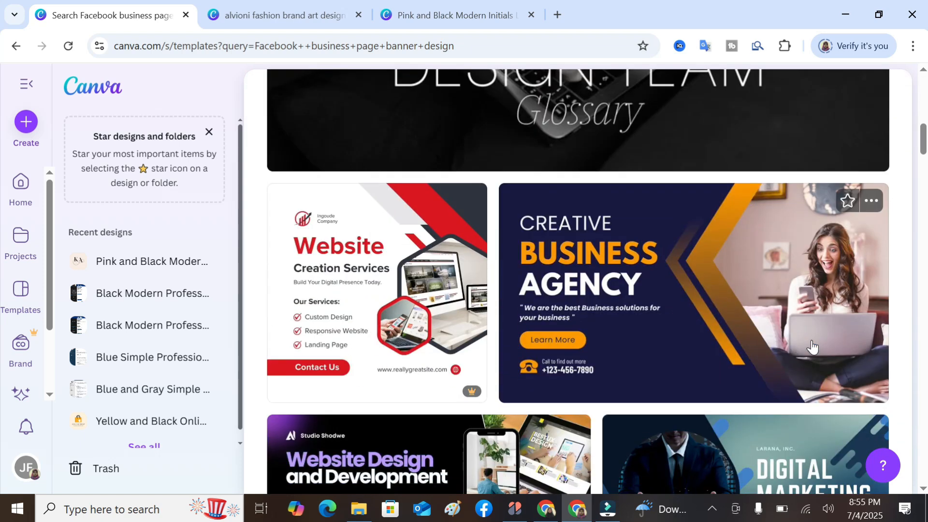
scroll(812, 347, "down", 5)
scroll(812, 347, "down", 5)
scroll(812, 347, "down", 8)
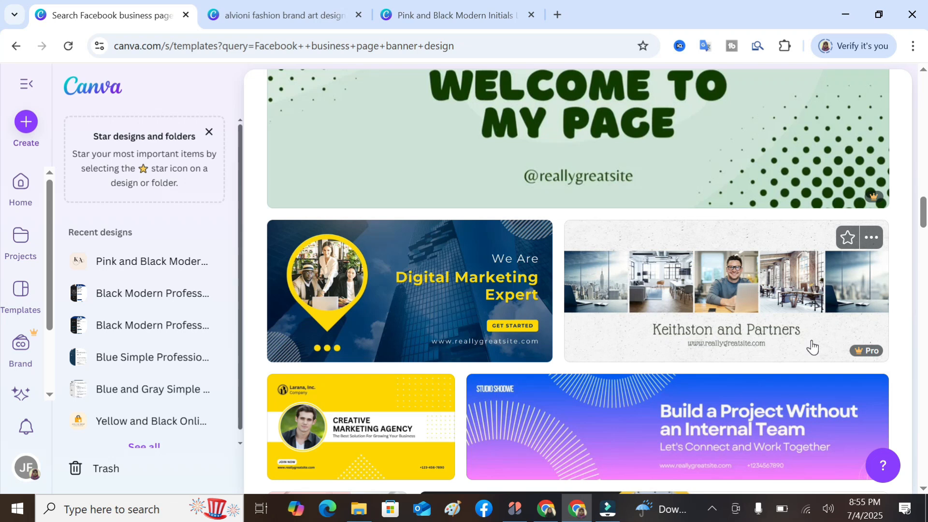
scroll(812, 347, "up", 8)
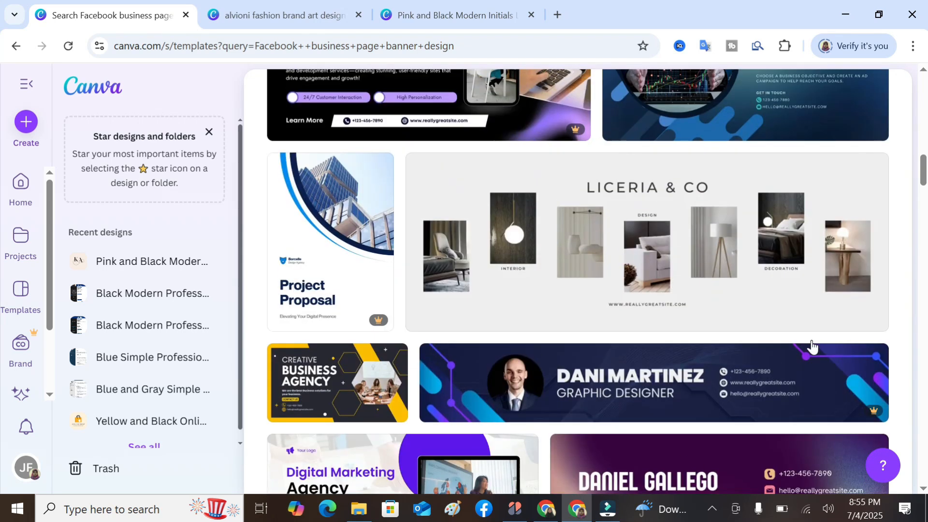
scroll(811, 341, "up", 4)
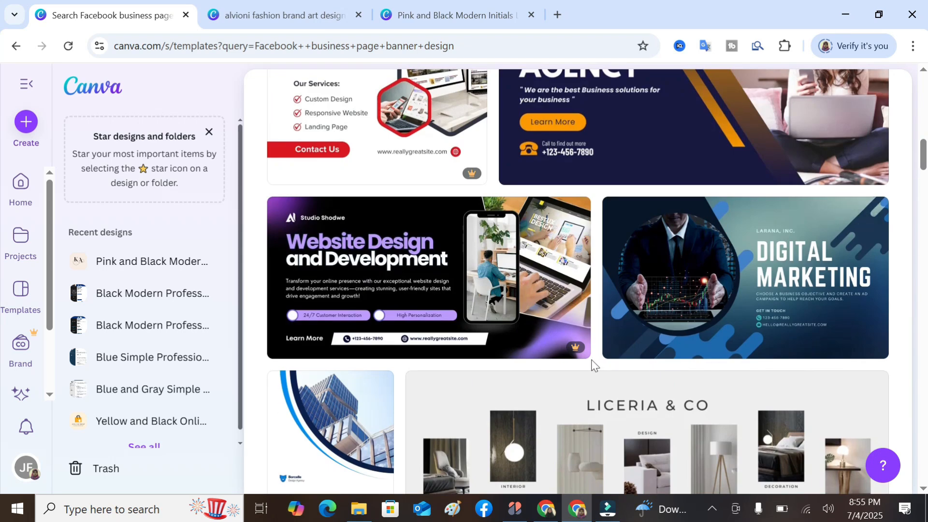
scroll(561, 347, "up", 3)
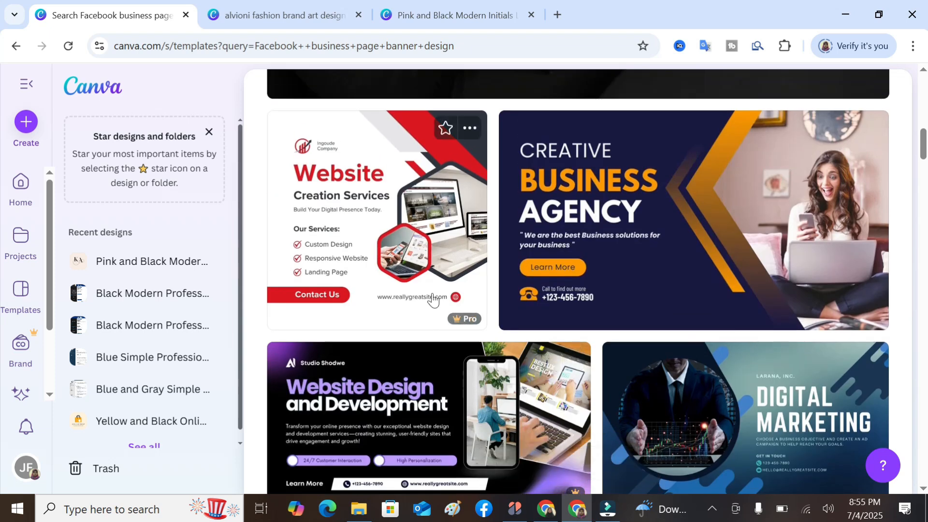
scroll(451, 314, "up", 9)
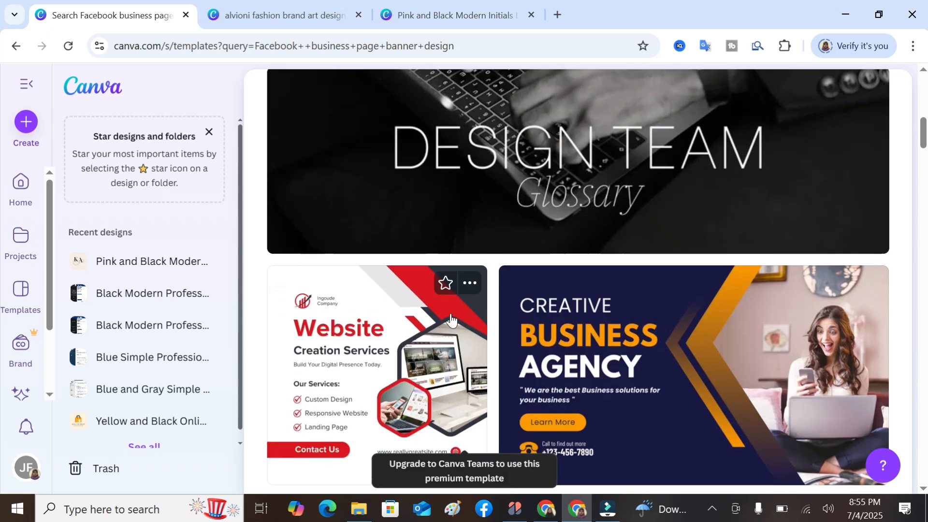
scroll(451, 319, "up", 6)
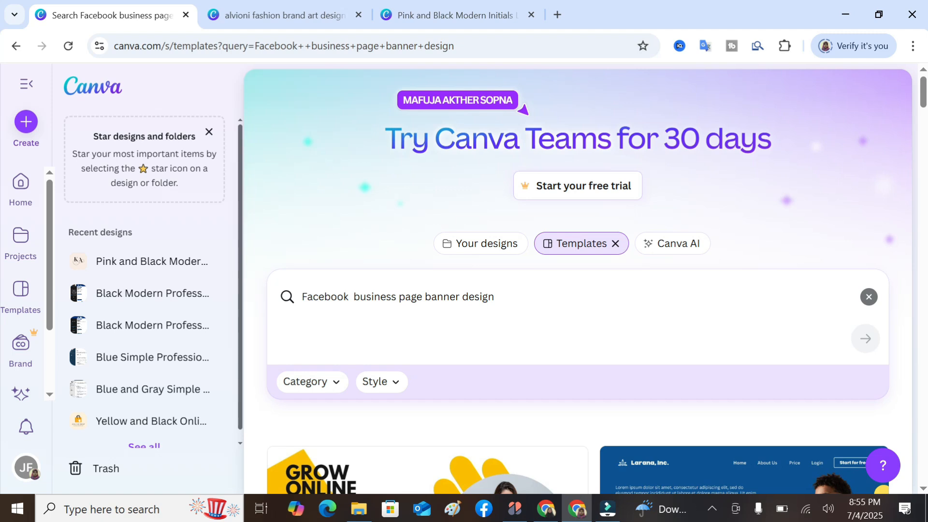
scroll(483, 363, "down", 5)
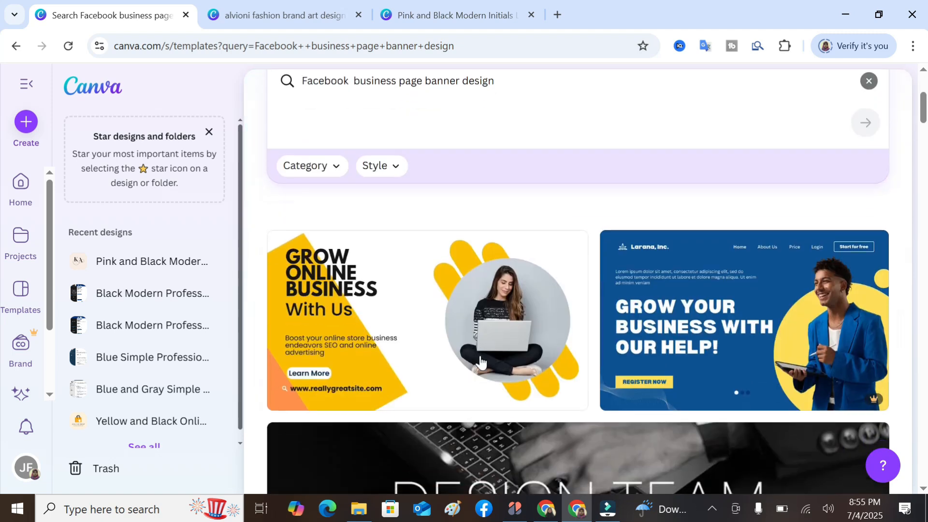
scroll(756, 349, "down", 4)
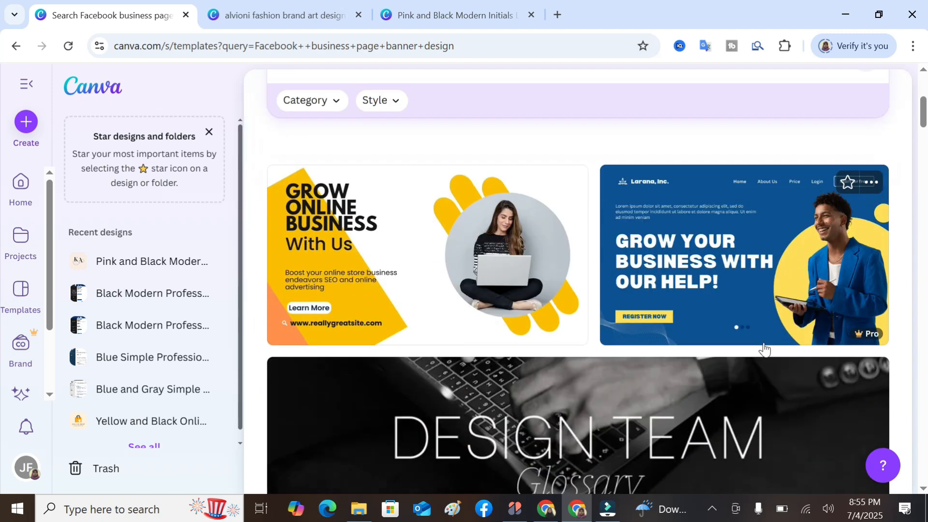
scroll(468, 353, "up", 5)
scroll(468, 355, "up", 3)
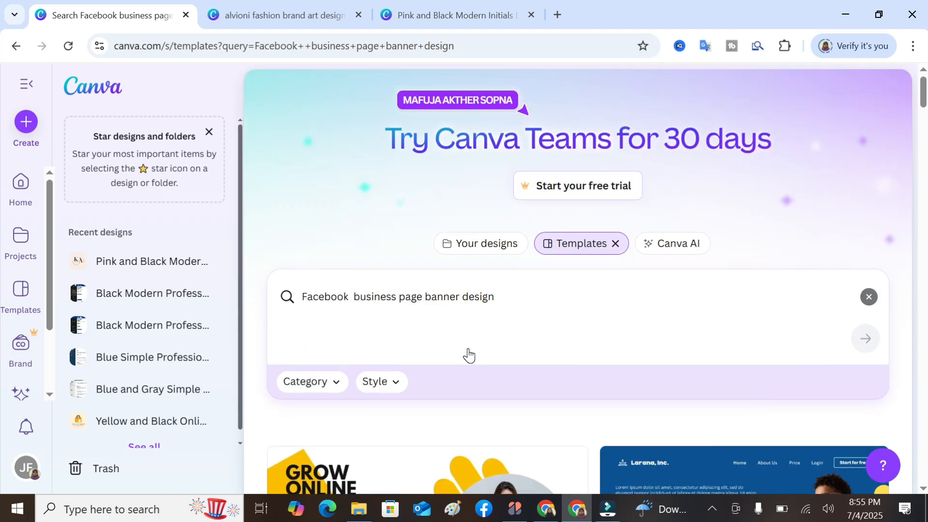
- Check the search suggestions for the banner query and review the first rows of banner templates again
left_click(546, 298)
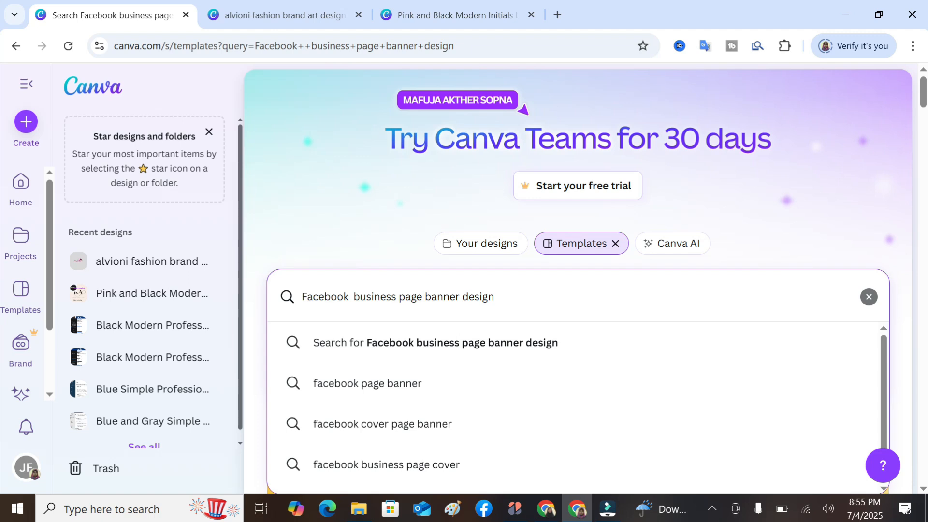
scroll(712, 377, "down", 10)
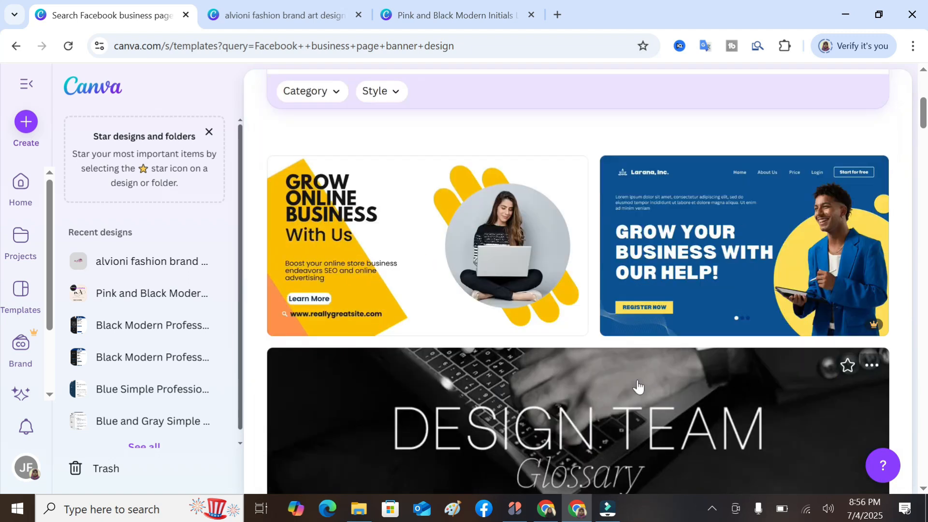
scroll(592, 375, "down", 3)
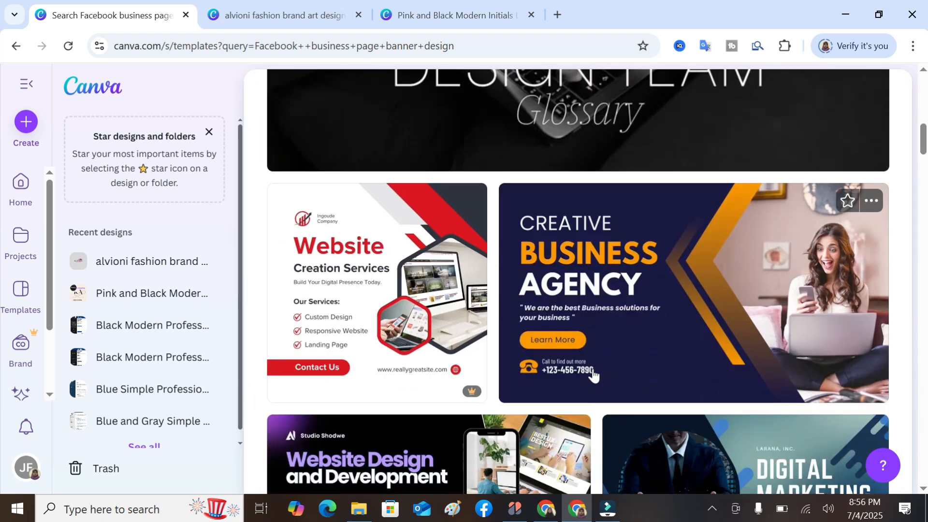
scroll(592, 375, "up", 2)
scroll(657, 372, "down", 6)
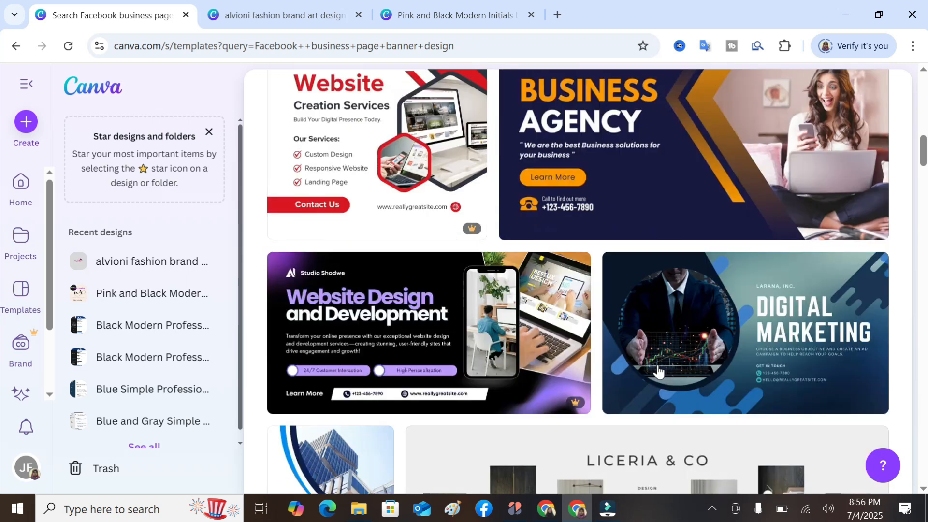
scroll(422, 251, "up", 8)
scroll(422, 251, "up", 5)
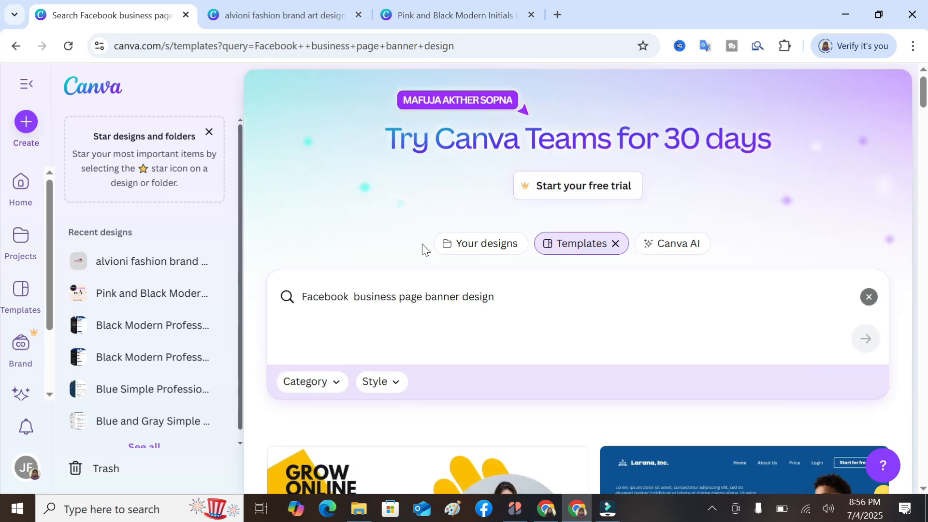